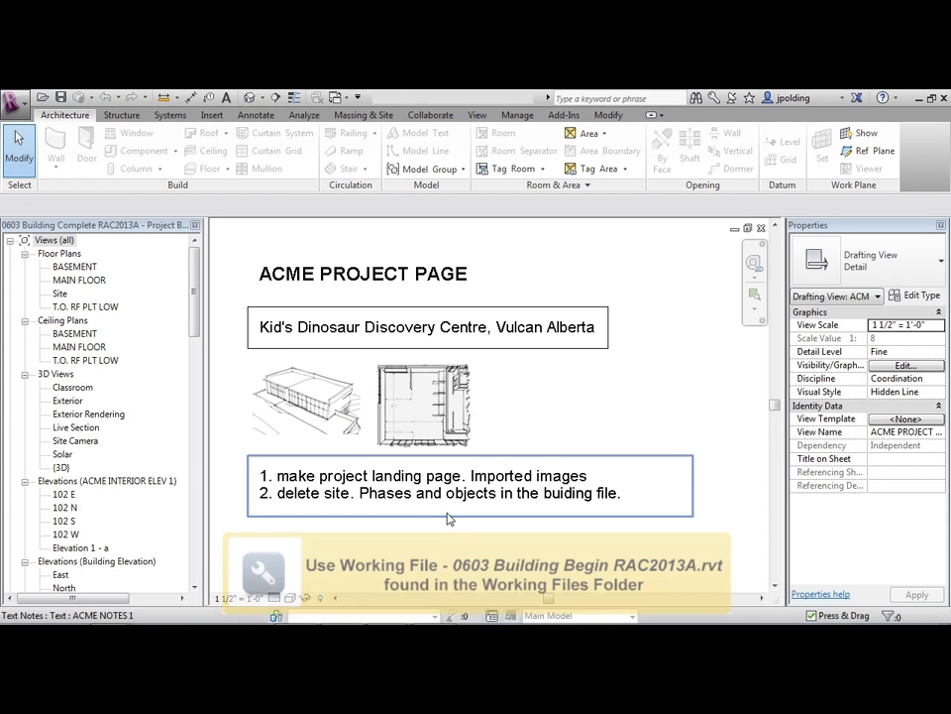
Step: Correct 'buiding' to 'building' in the note and add item 3: link in site rvt, move down to building elevation
double_click(522, 502)
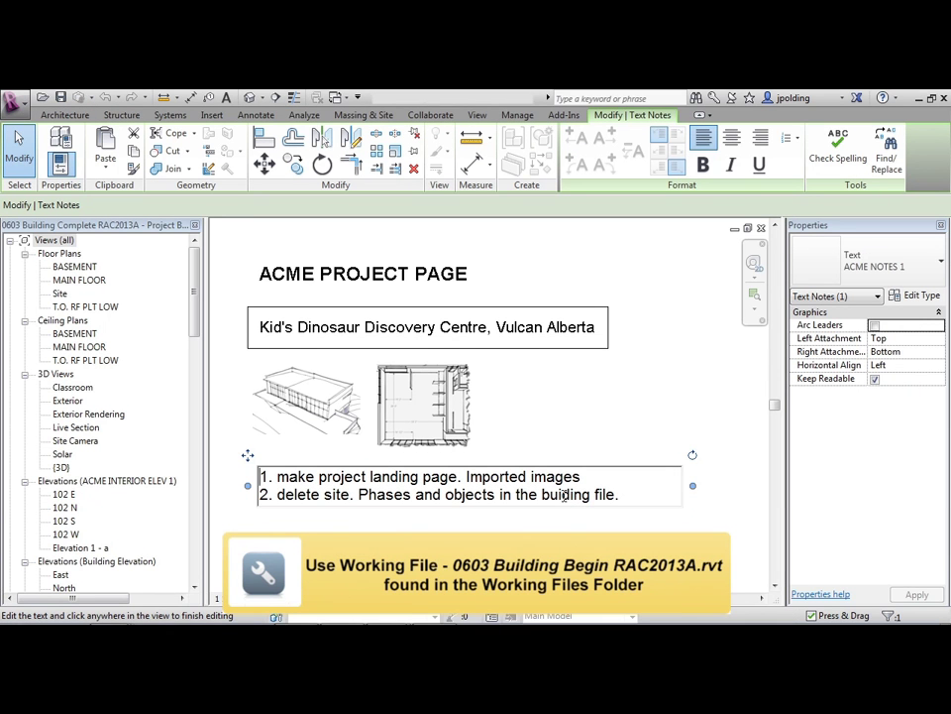
click(563, 495)
text(l)
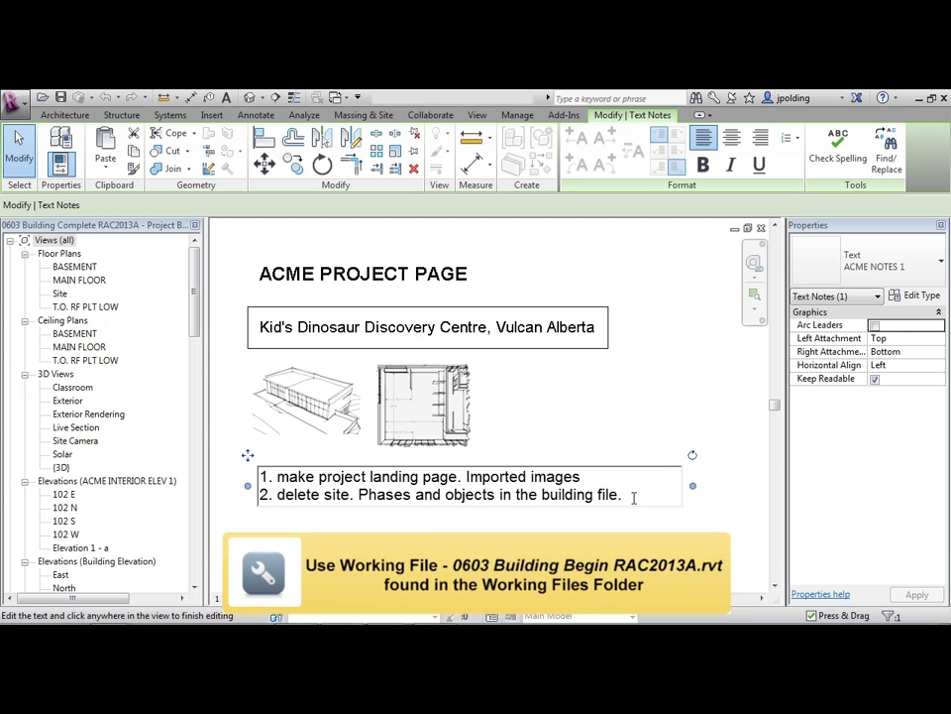
key(Return)
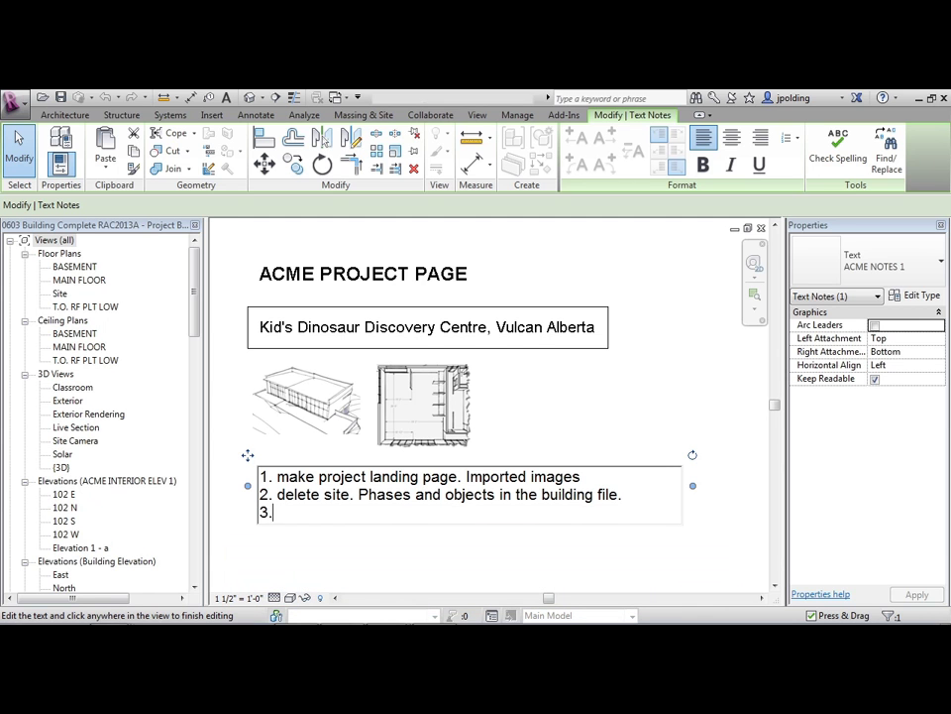
text( link in site rvt.)
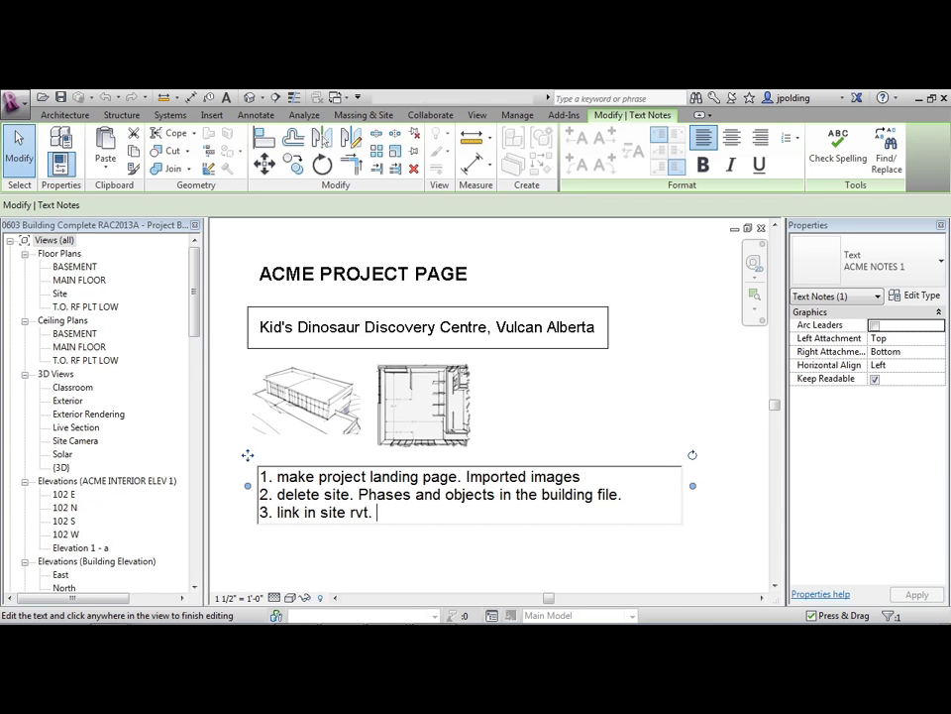
text(mo)
text(ve down to buildi)
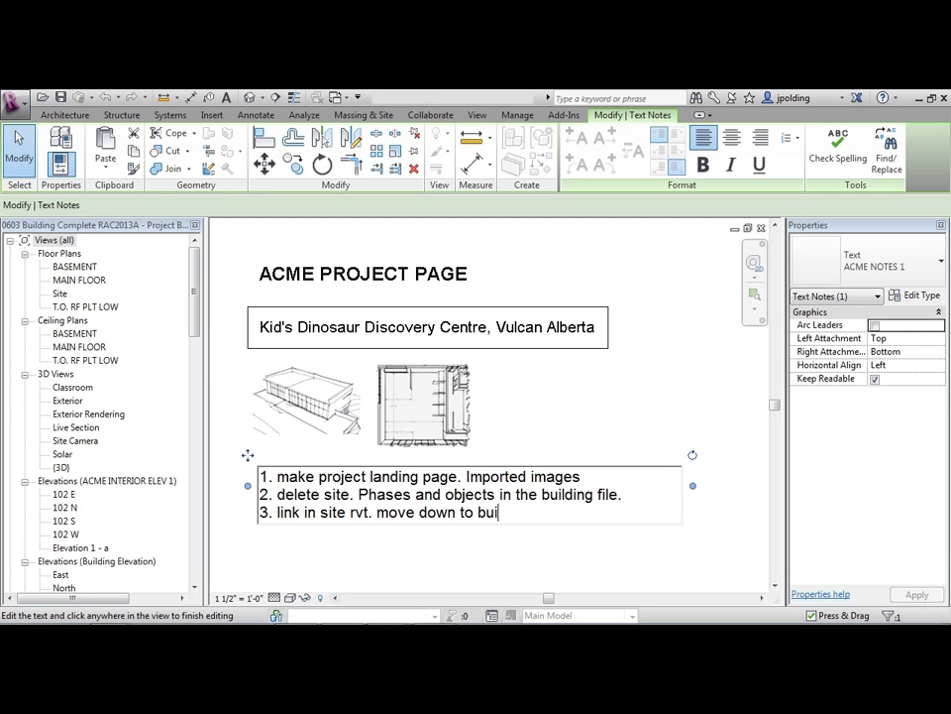
text(ng ele)
text(vation)
click(384, 534)
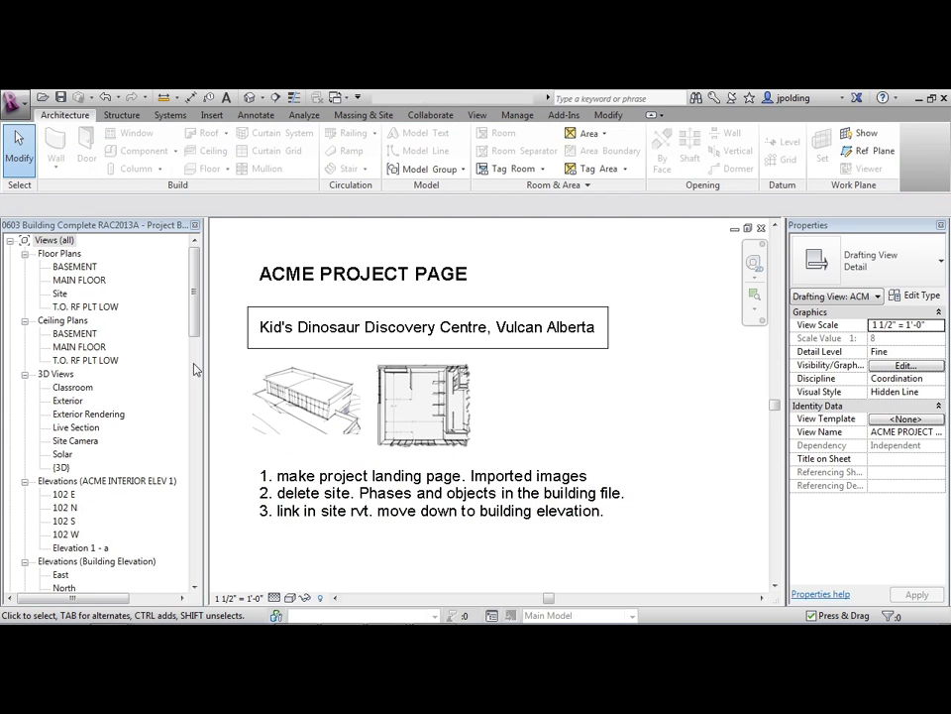
Step: Open the Site floor plan and turn on all model and annotation categories in Visibility/Graphics (VG)
click(52, 257)
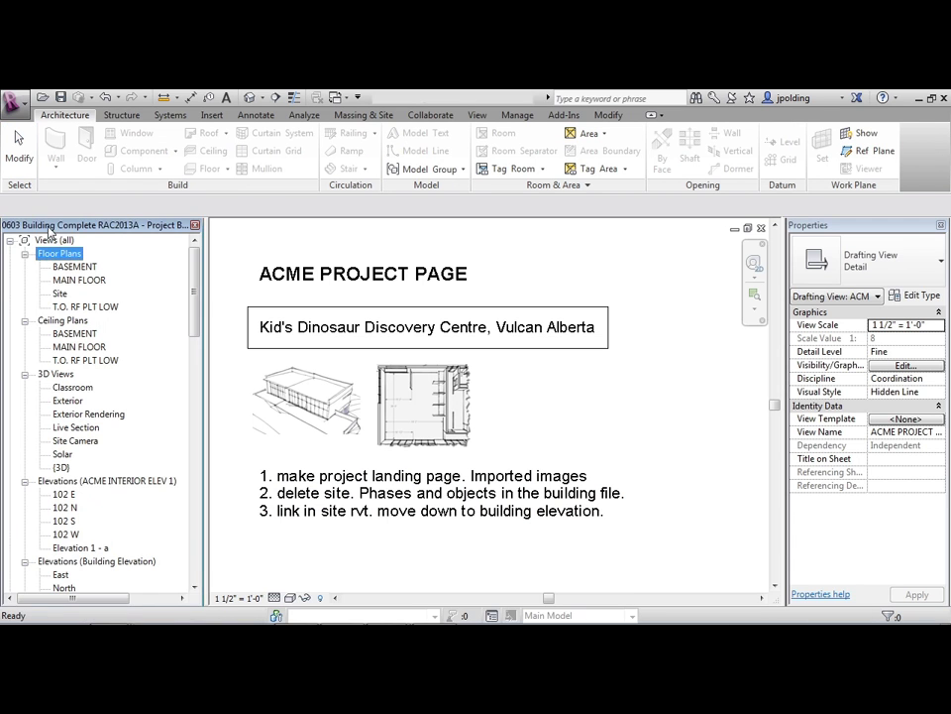
double_click(60, 293)
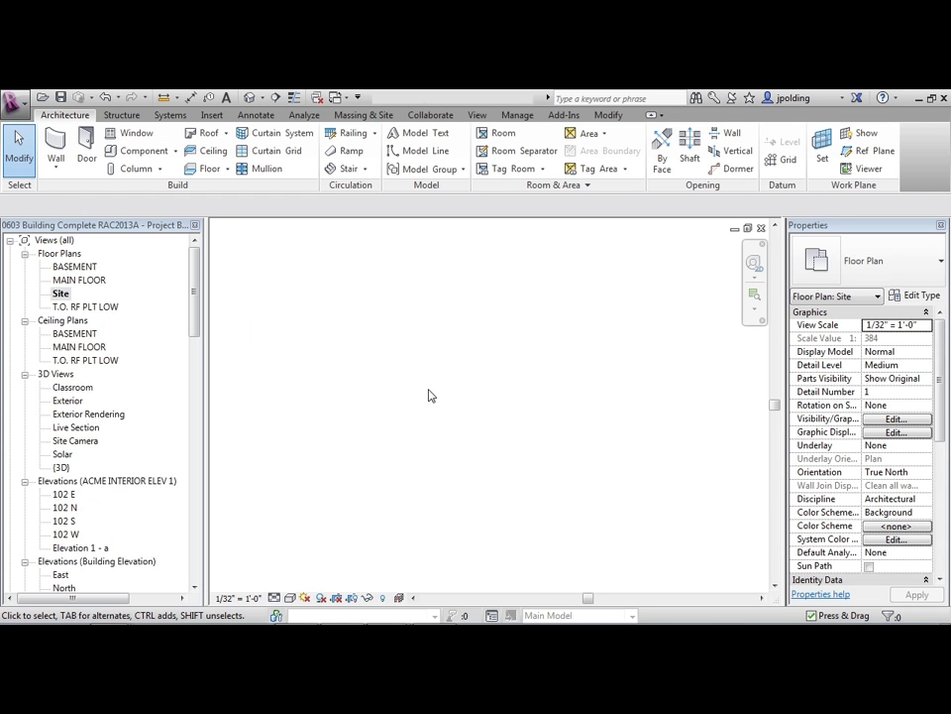
key(v)
key(g)
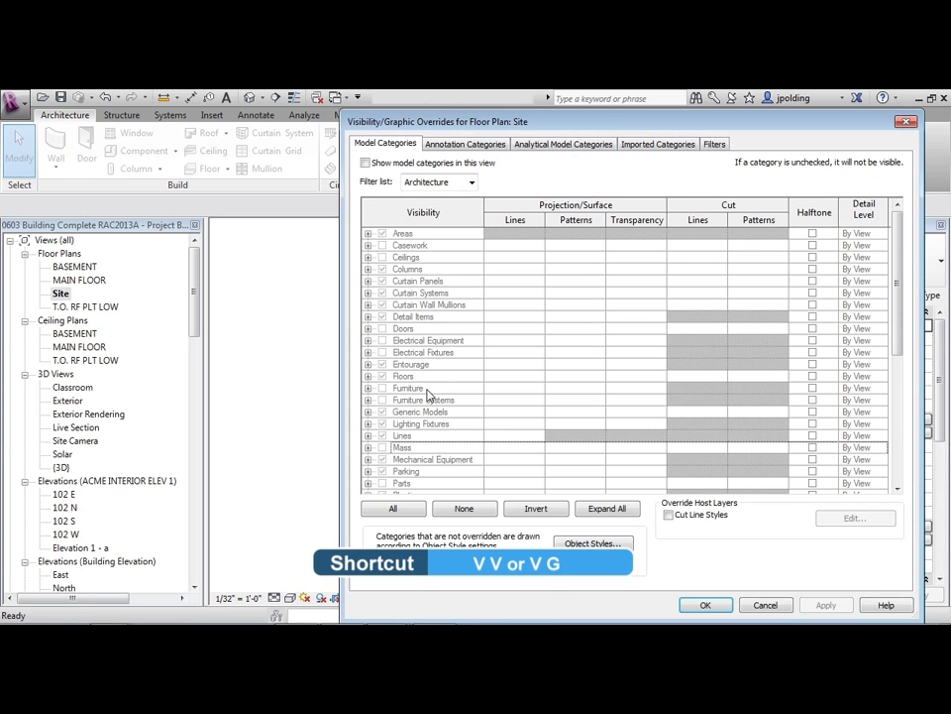
click(364, 162)
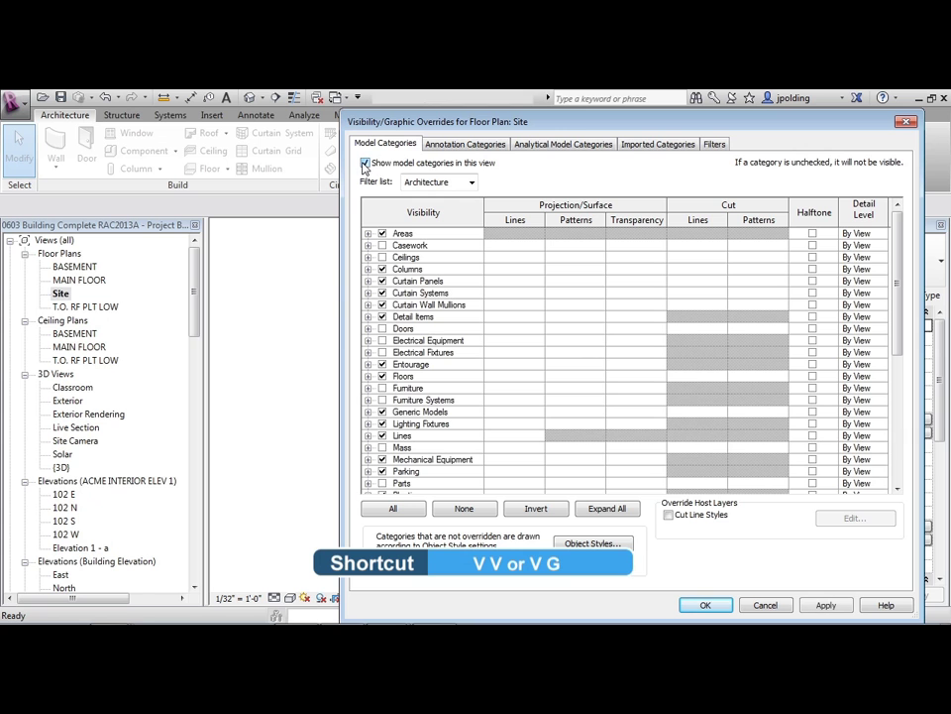
click(465, 144)
click(364, 162)
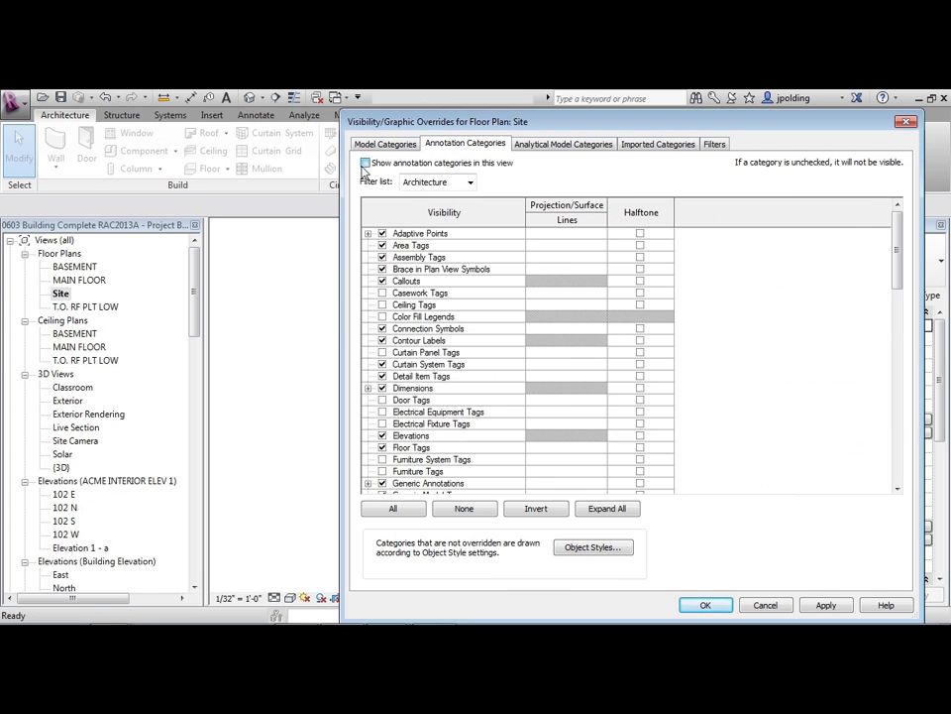
Step: Apply the visibility changes and pan the Site plan to bring the building into view
click(699, 604)
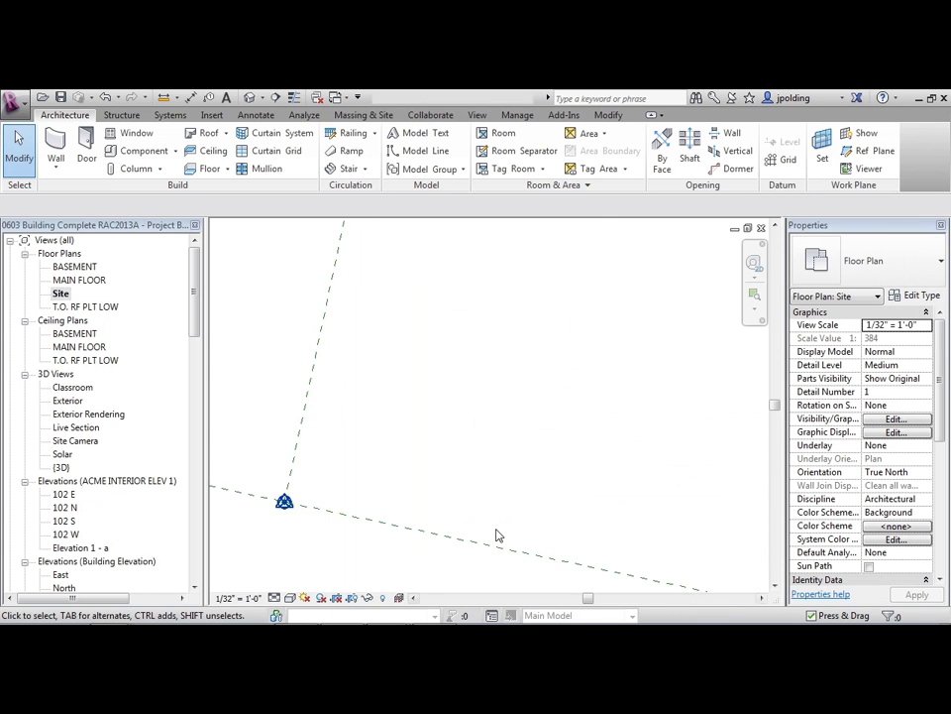
scroll(373, 395, down, 4)
middle_drag(339, 389, 332, 368)
scroll(331, 421, down, 1)
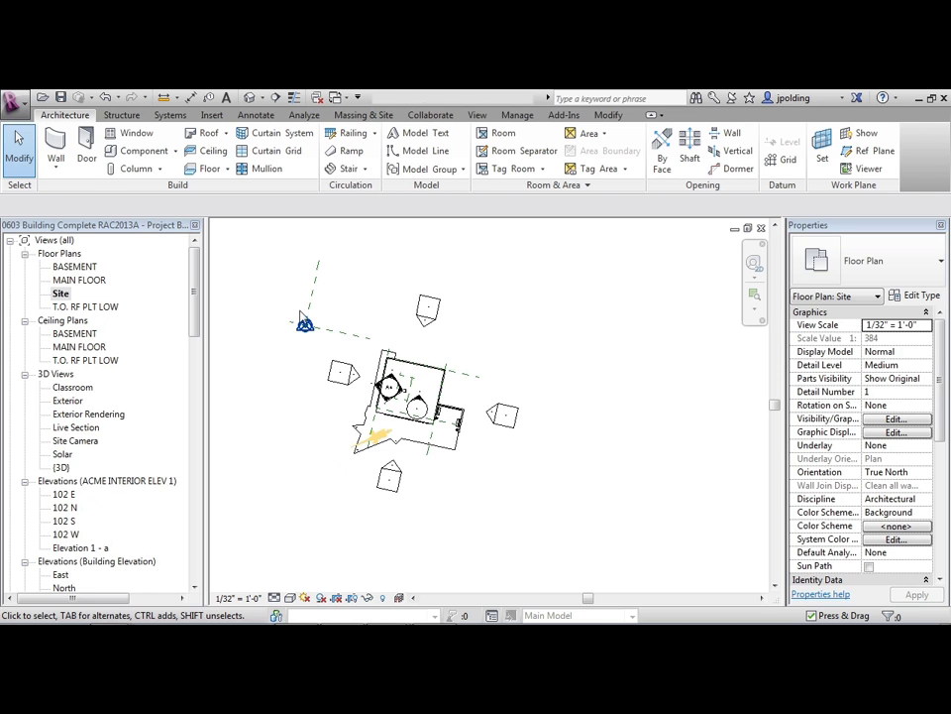
Step: Link Site RAC2013A.rvt into the project with Auto - Origin to Origin positioning
click(211, 115)
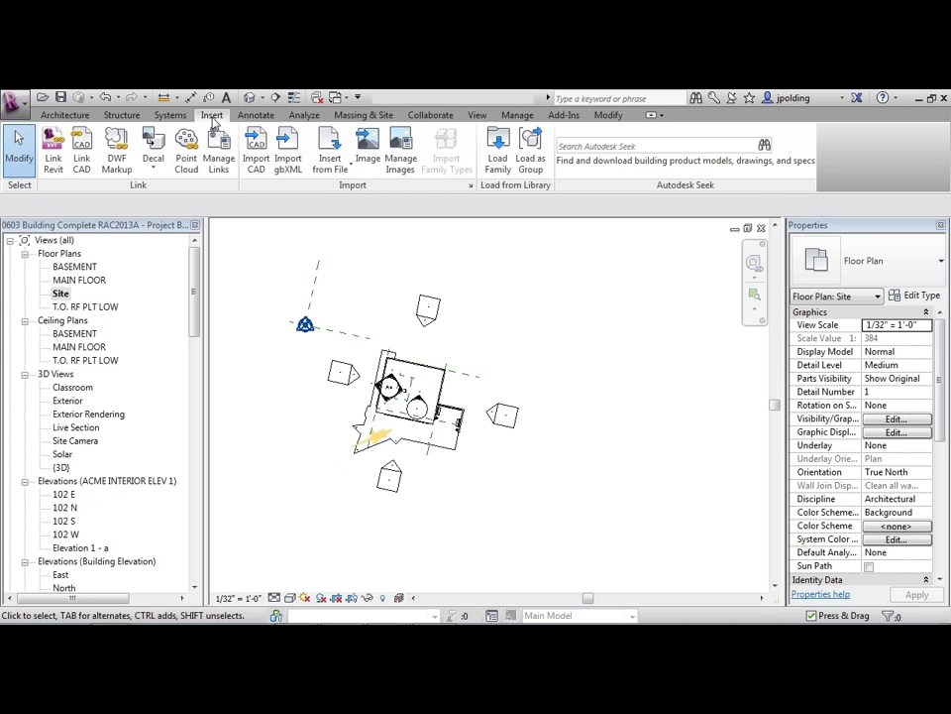
click(52, 164)
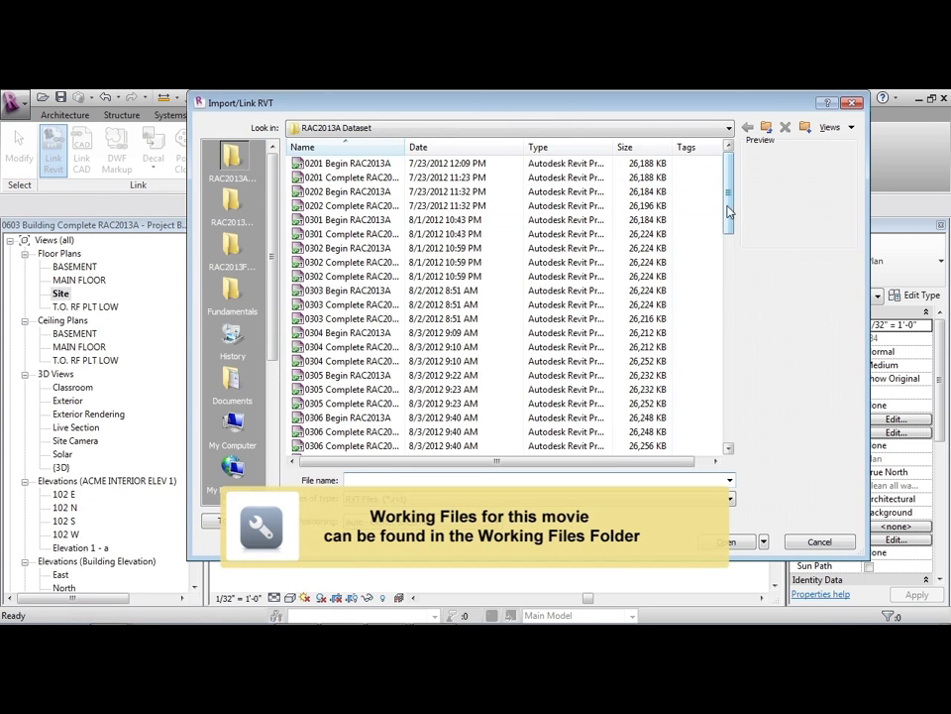
drag(729, 211, 728, 419)
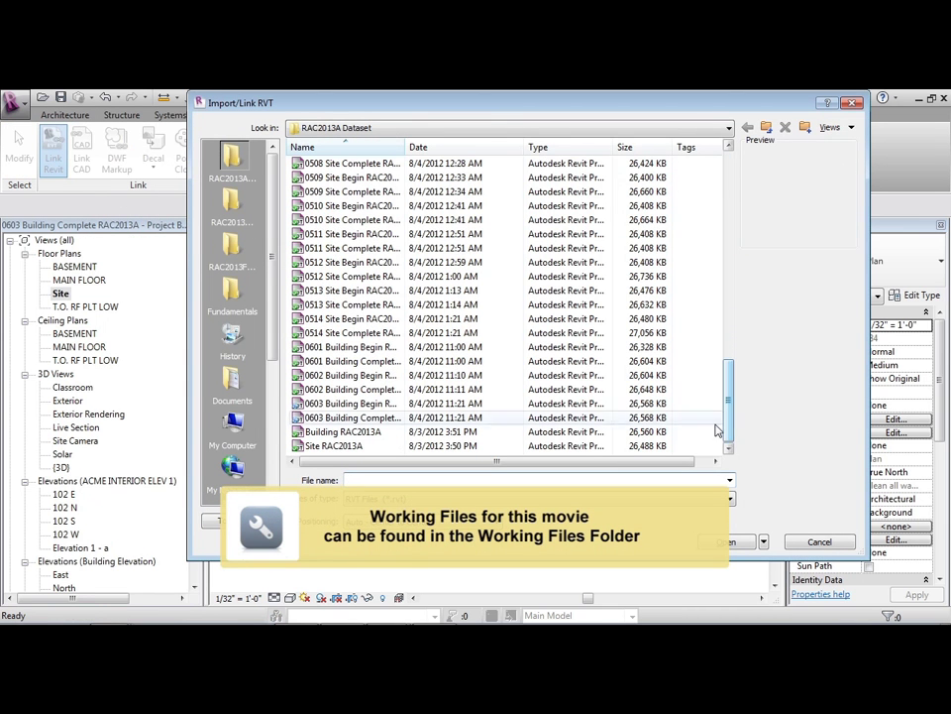
click(326, 447)
click(395, 522)
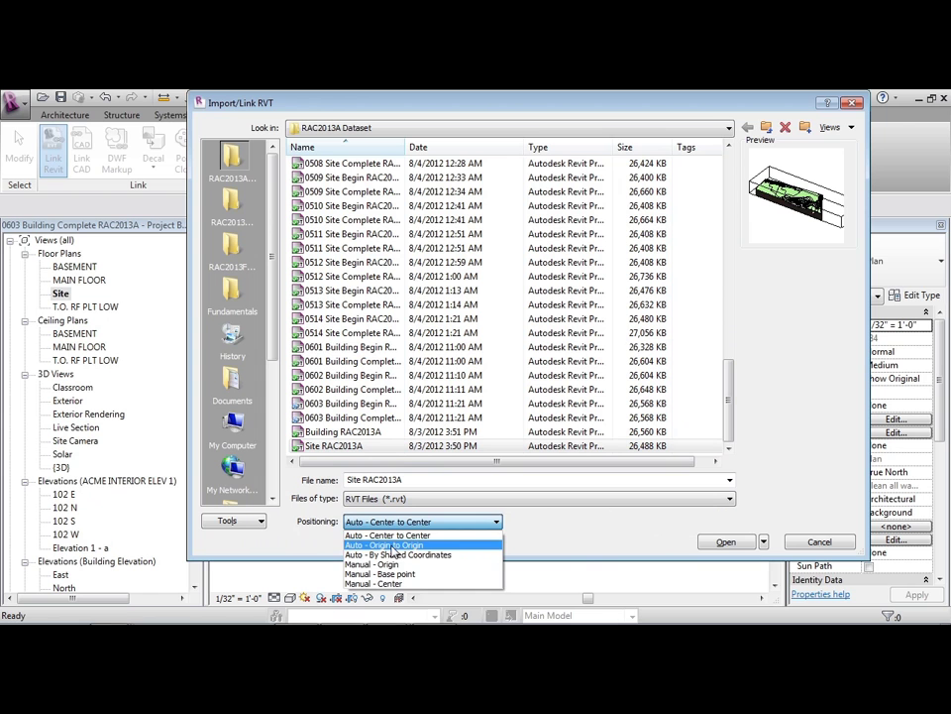
click(357, 546)
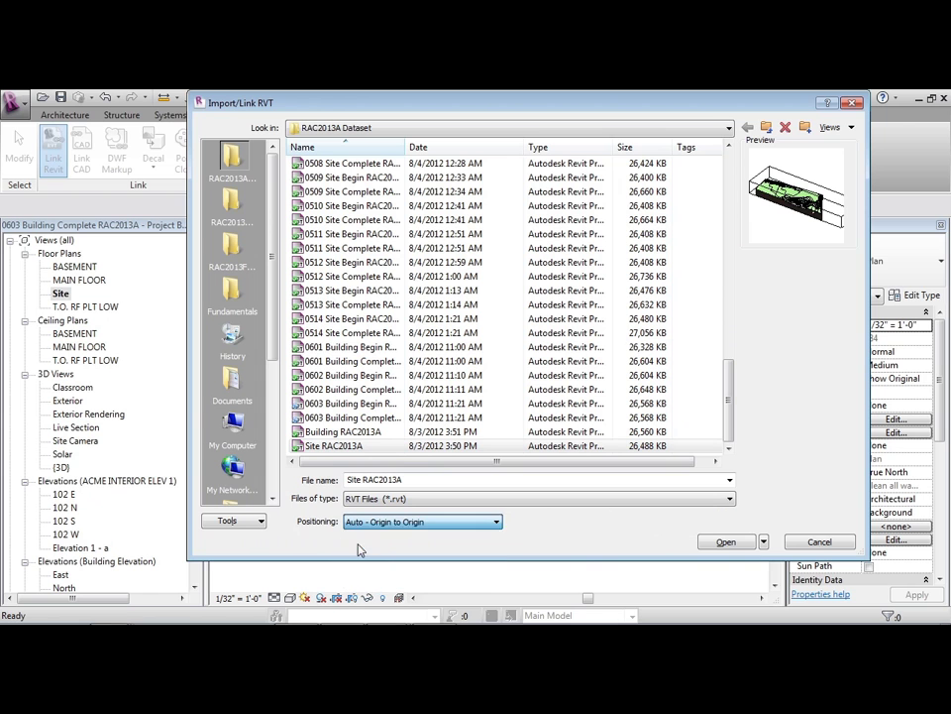
click(724, 547)
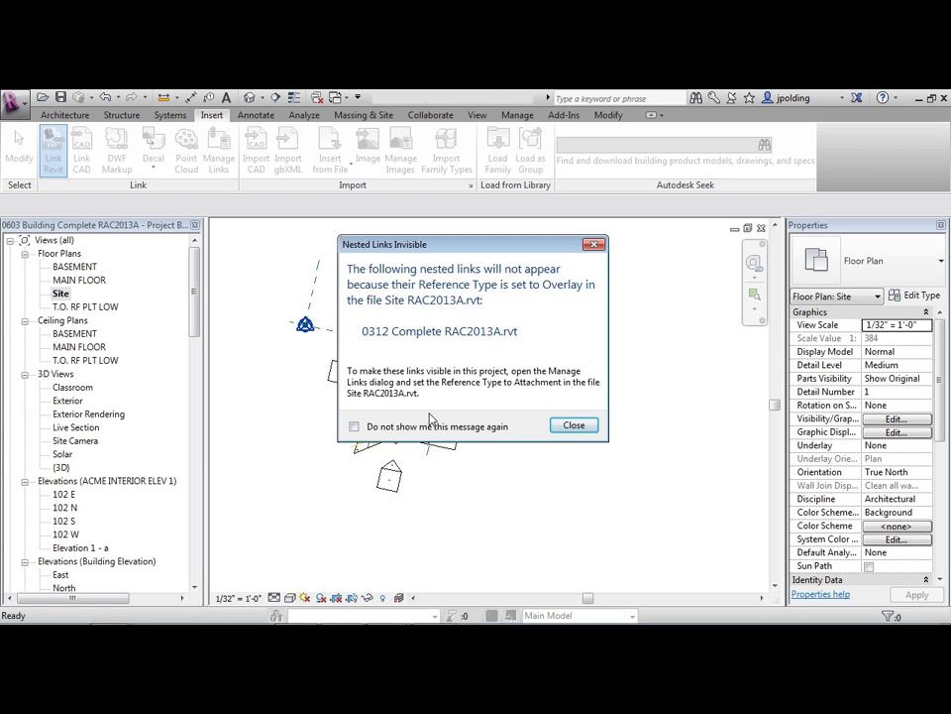
Step: Dismiss the nested links warning and open the South building elevation
click(574, 424)
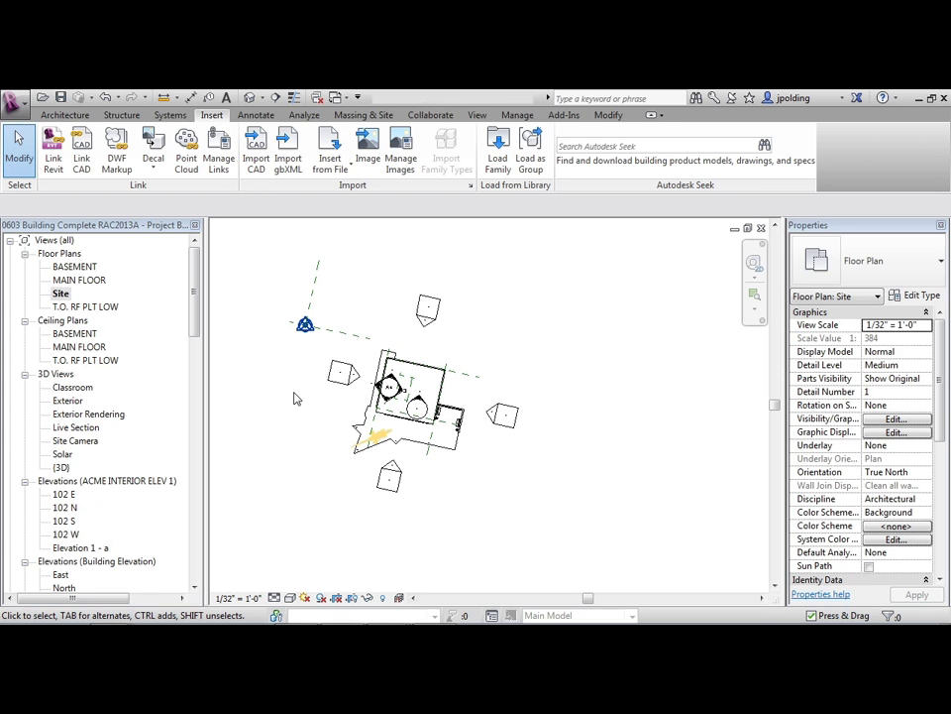
scroll(198, 355, down, 3)
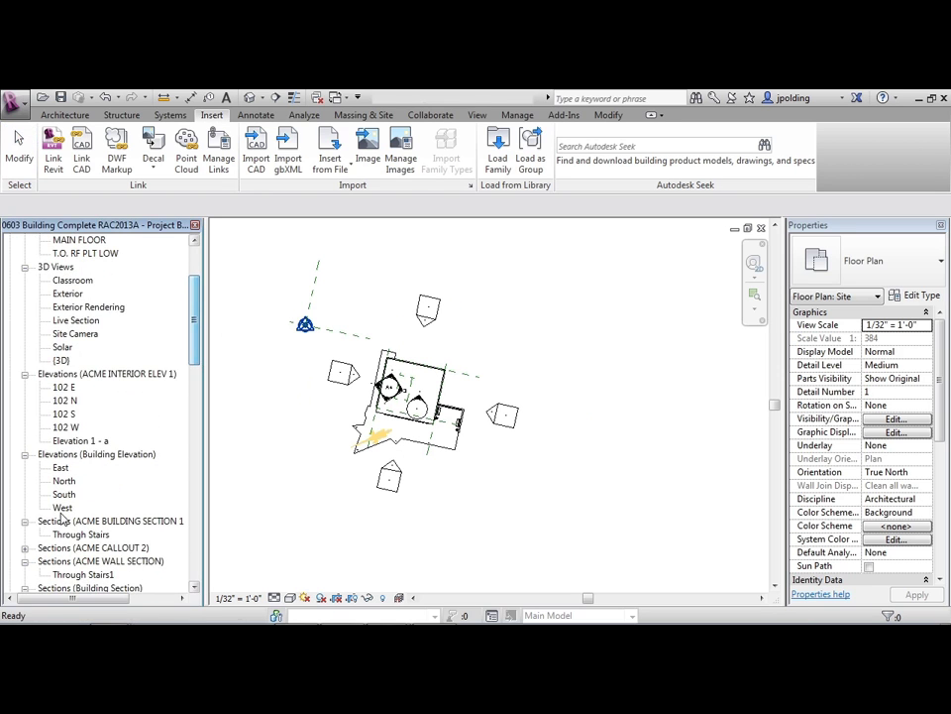
double_click(63, 494)
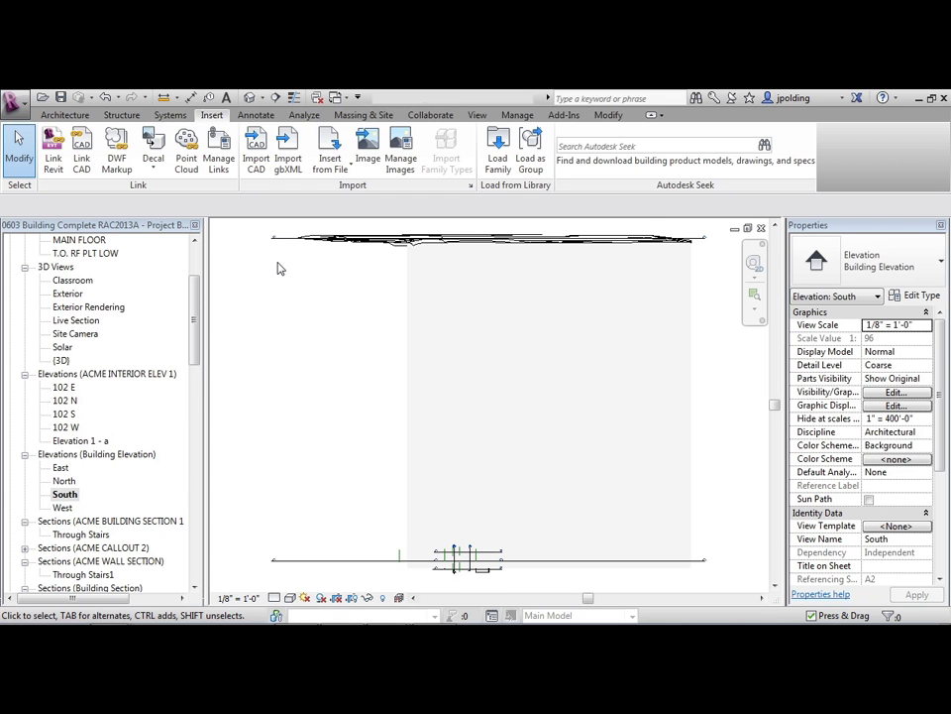
Step: Zoom and pan the South elevation to show the linked site and the MAIN FLOOR level
scroll(357, 548, up, 3)
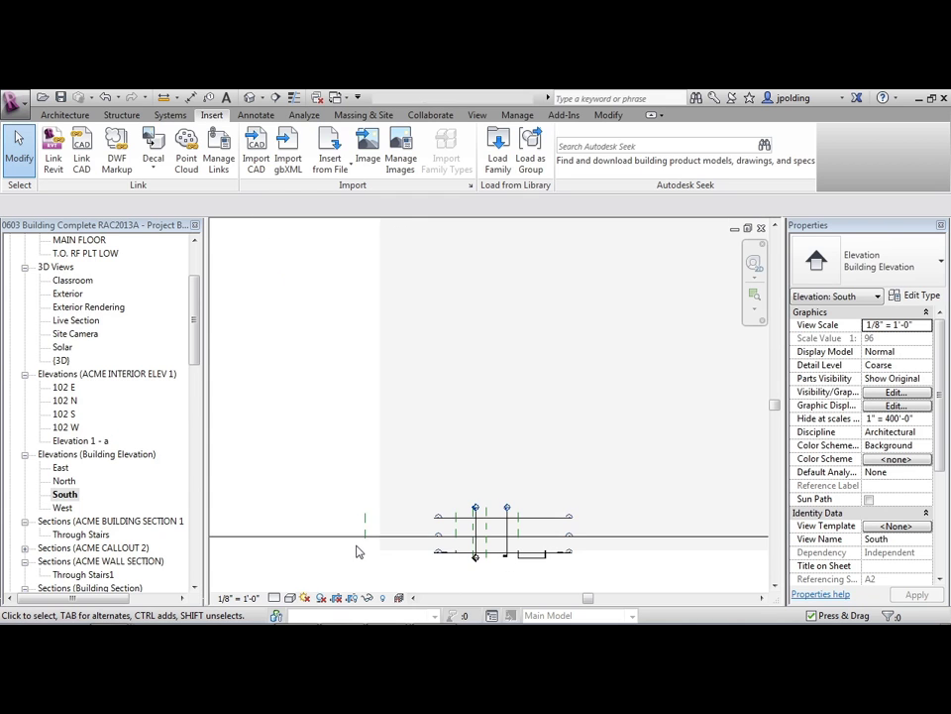
middle_drag(357, 548, 535, 538)
scroll(323, 533, up, 2)
middle_drag(703, 541, 401, 537)
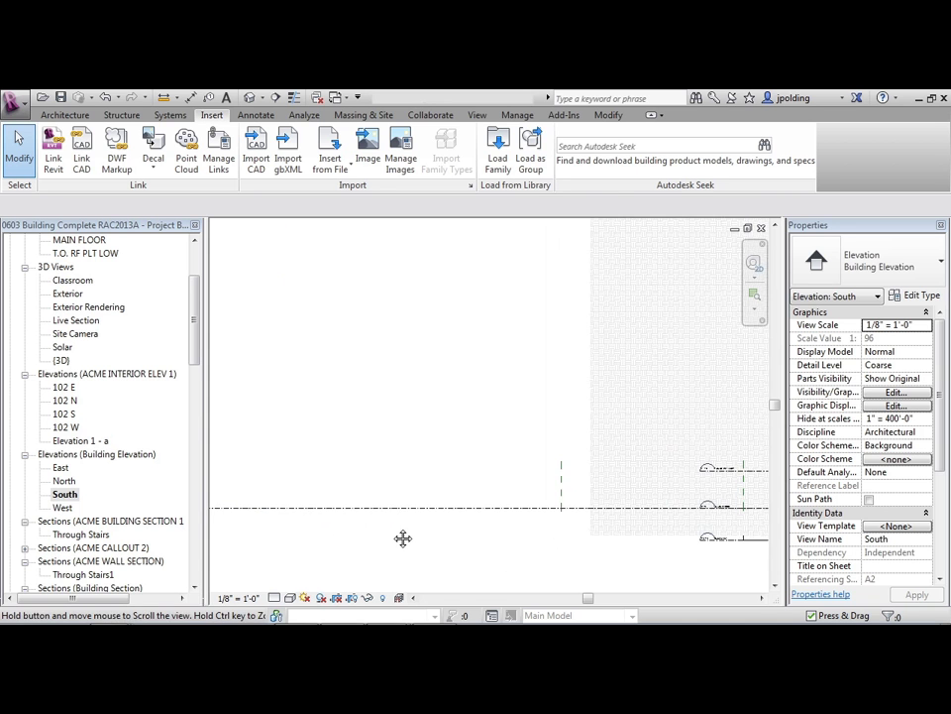
scroll(638, 524, up, 2)
scroll(536, 505, up, 5)
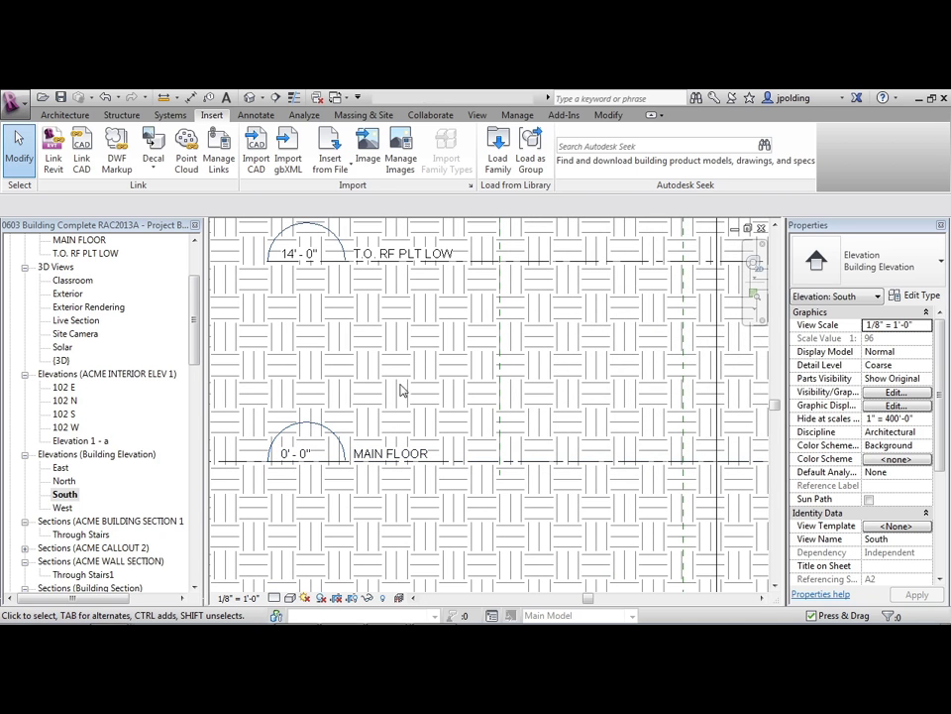
click(606, 116)
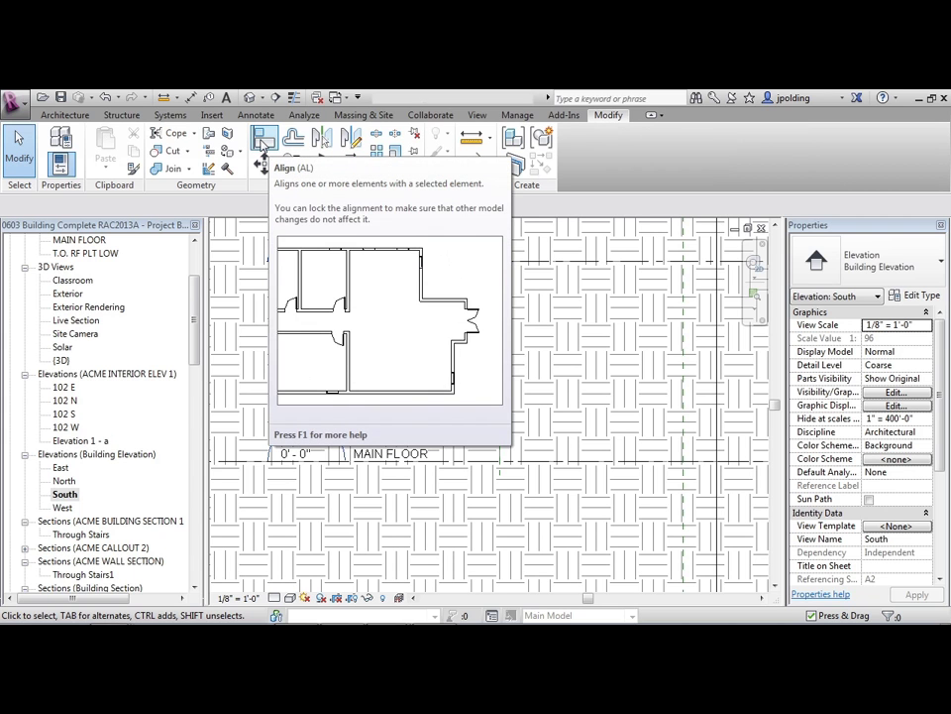
Step: Align the linked site's ground line down to the MAIN FLOOR level line
click(263, 143)
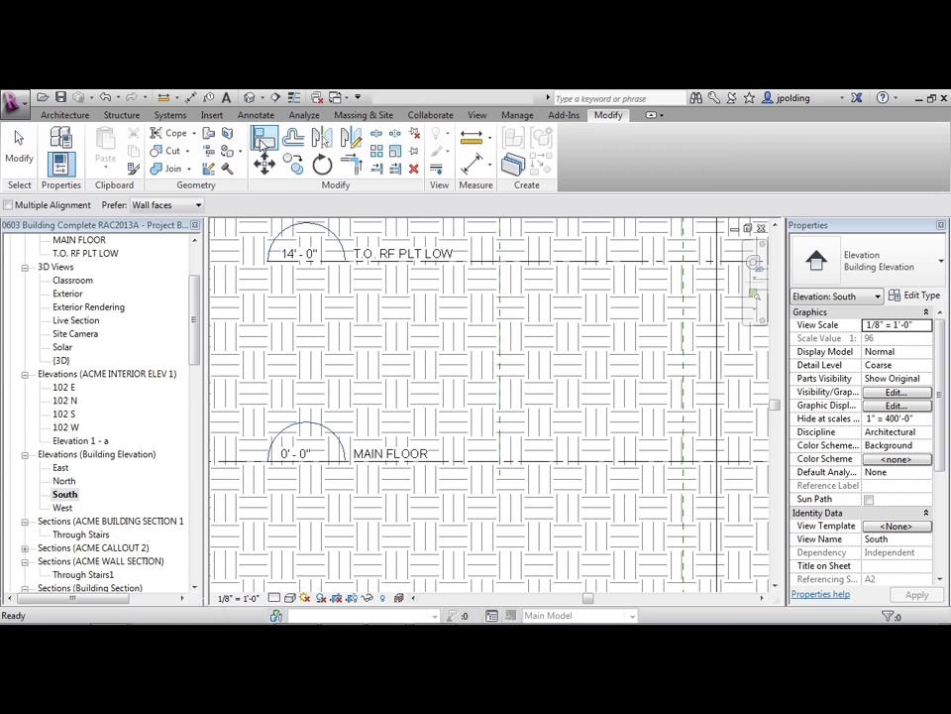
click(456, 466)
scroll(494, 580, down, 3)
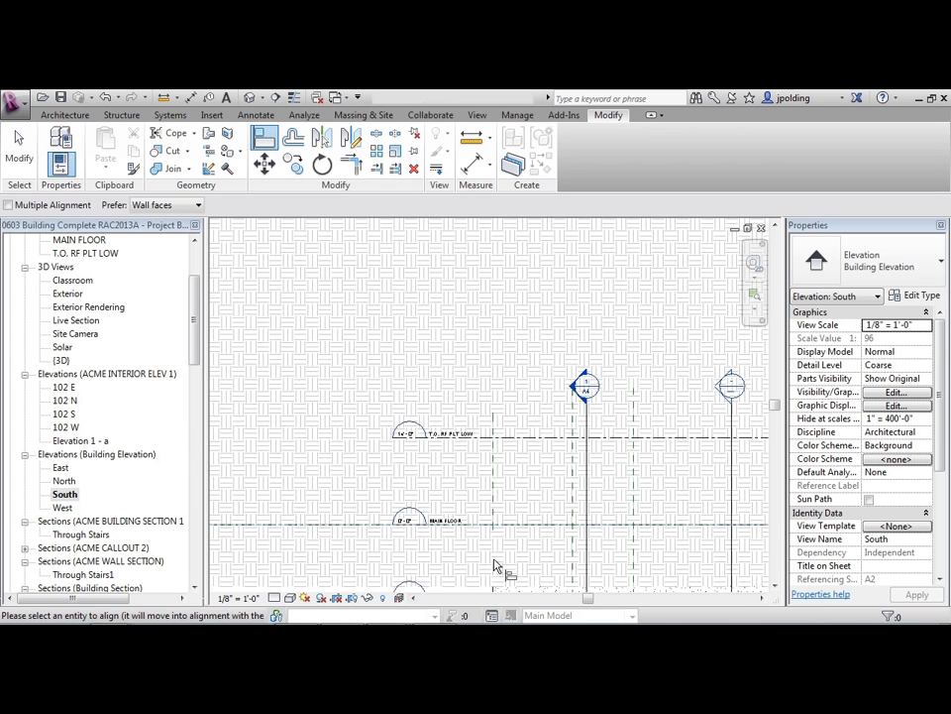
scroll(486, 570, down, 2)
scroll(463, 437, up, 3)
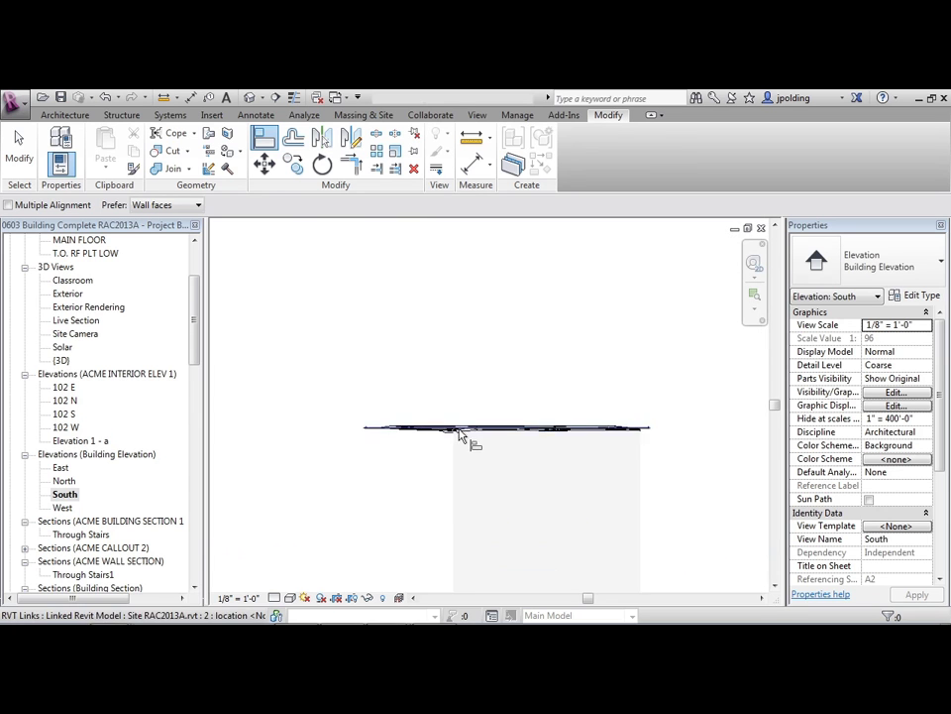
scroll(458, 436, up, 1)
scroll(344, 446, up, 2)
scroll(254, 416, up, 1)
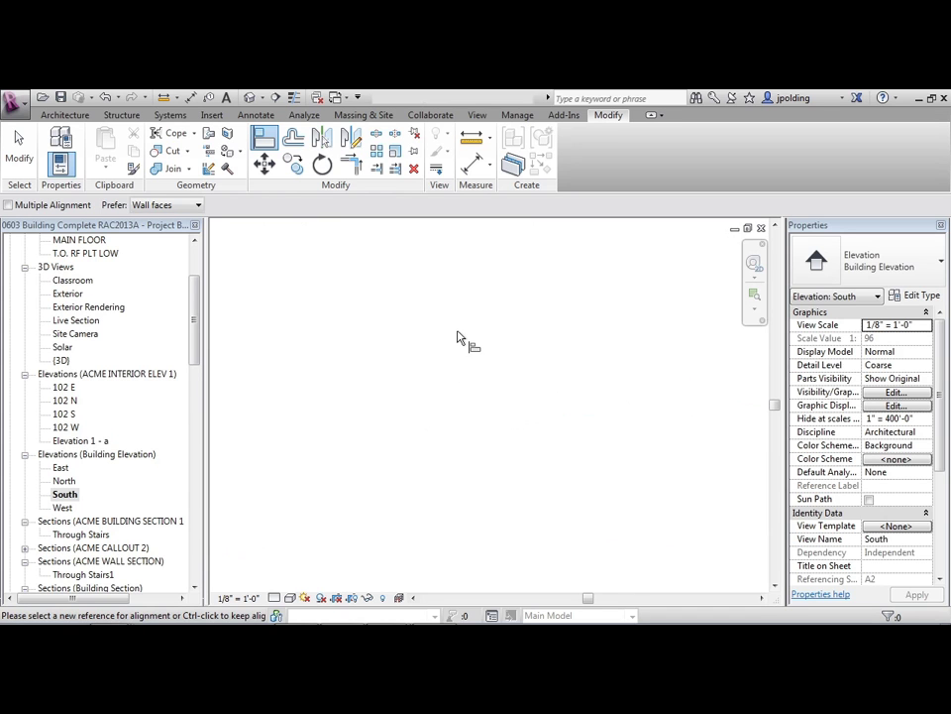
scroll(454, 337, down, 3)
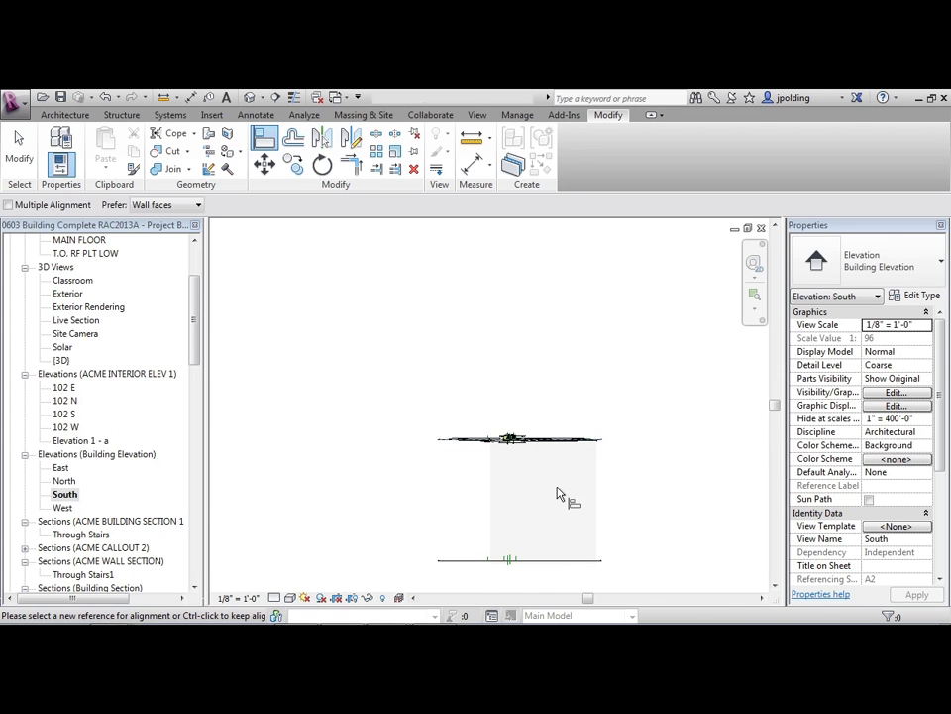
scroll(535, 448, up, 2)
scroll(515, 451, up, 3)
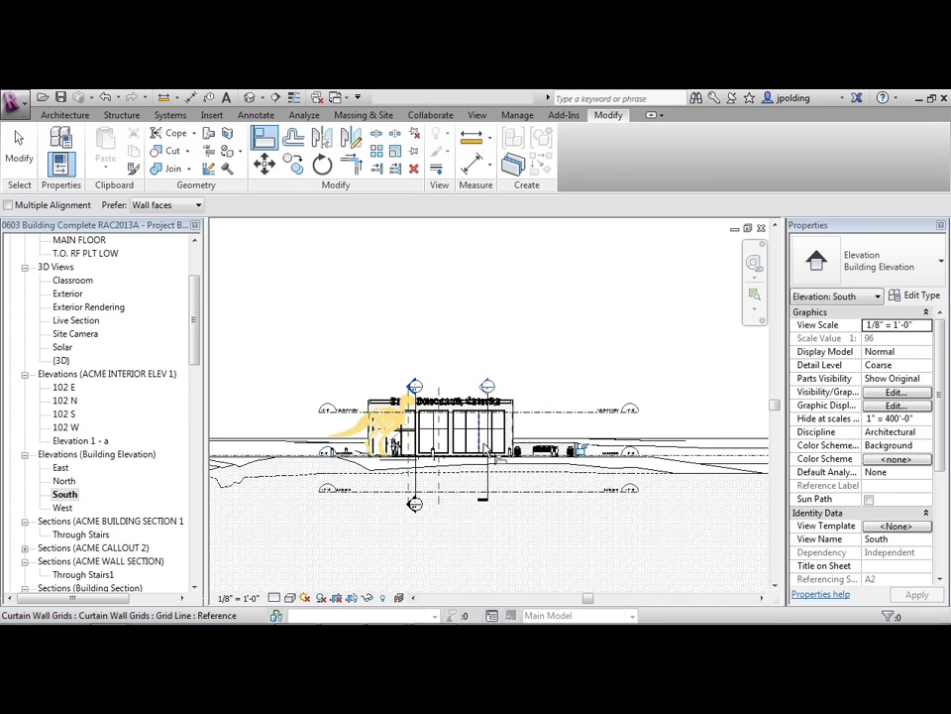
scroll(486, 463, up, 3)
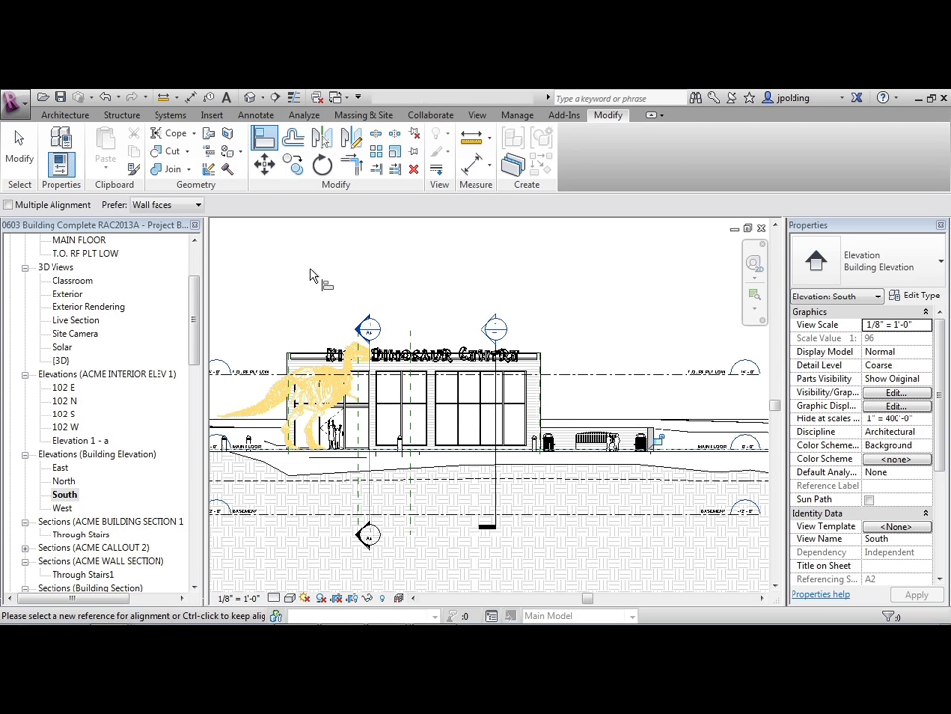
Step: End the Align command and open the default 3D view
key(Escape)
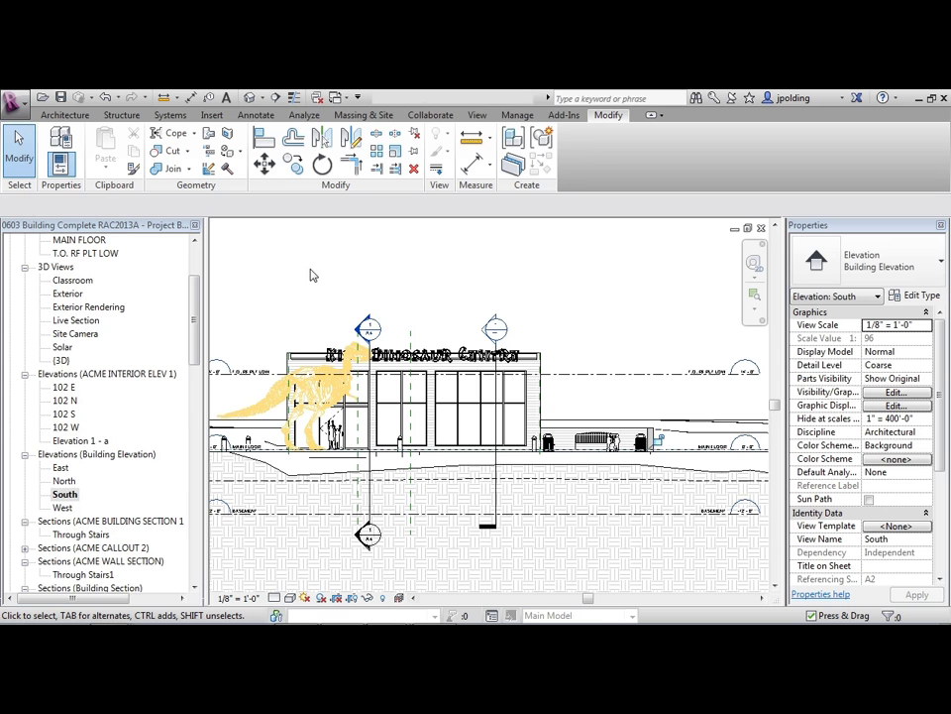
click(249, 98)
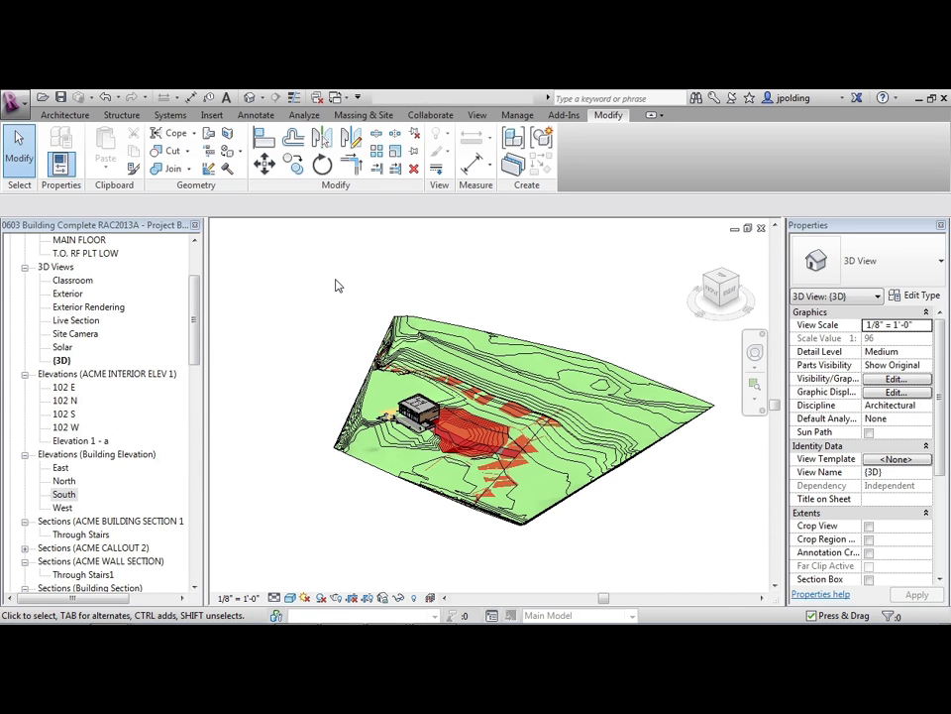
scroll(416, 411, up, 5)
scroll(417, 412, up, 2)
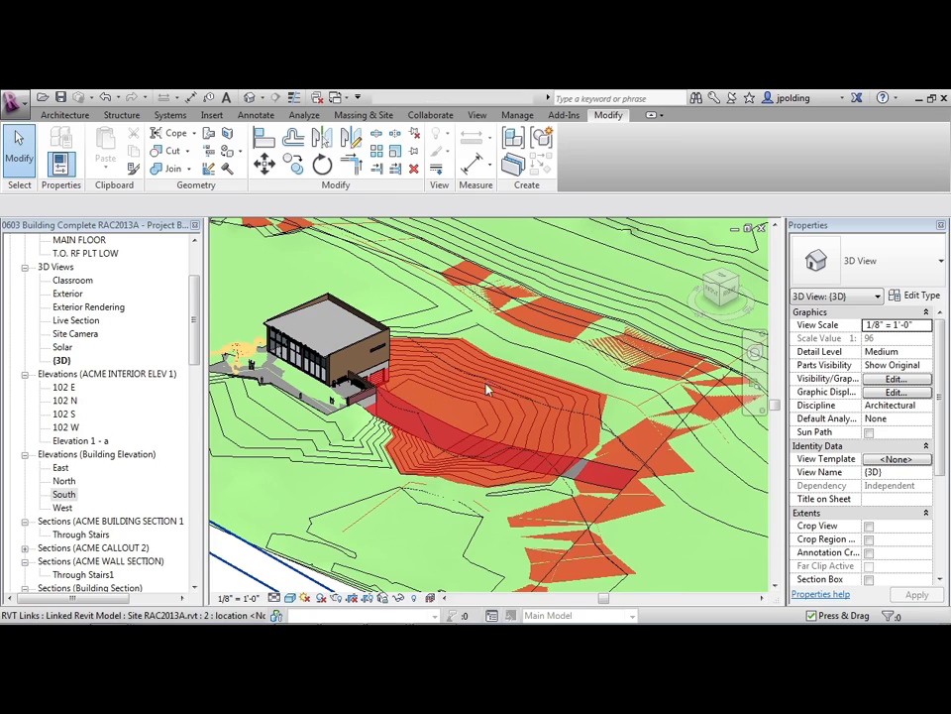
scroll(543, 424, down, 3)
Step: Orbit and zoom the 3D view to inspect the building resting on the site terrain
shift+middle_drag(543, 424, 426, 476)
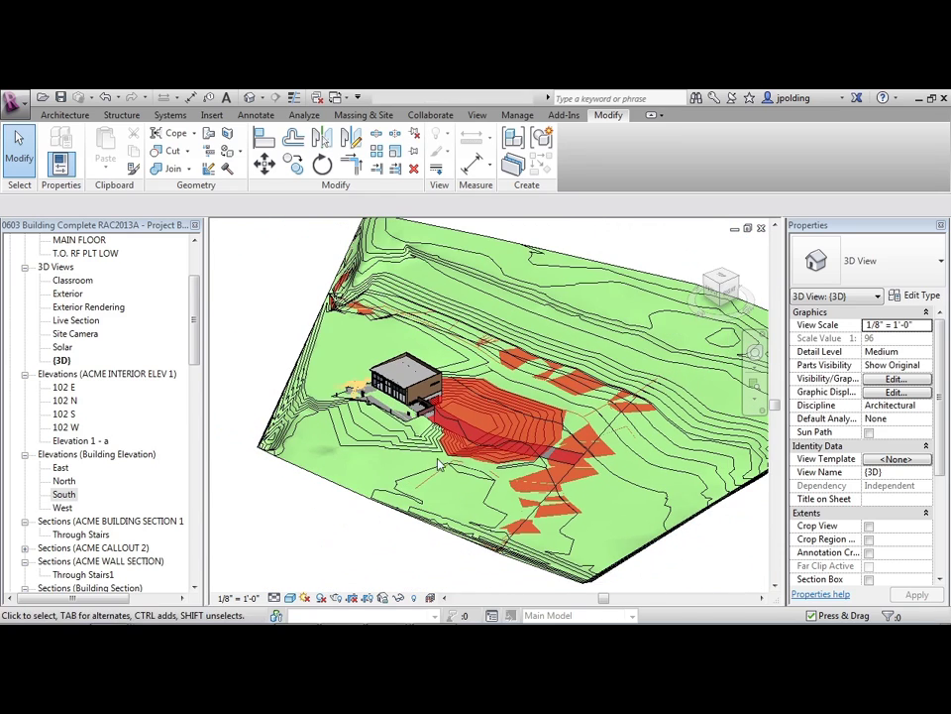
scroll(319, 357, down, 2)
scroll(319, 357, down, 2)
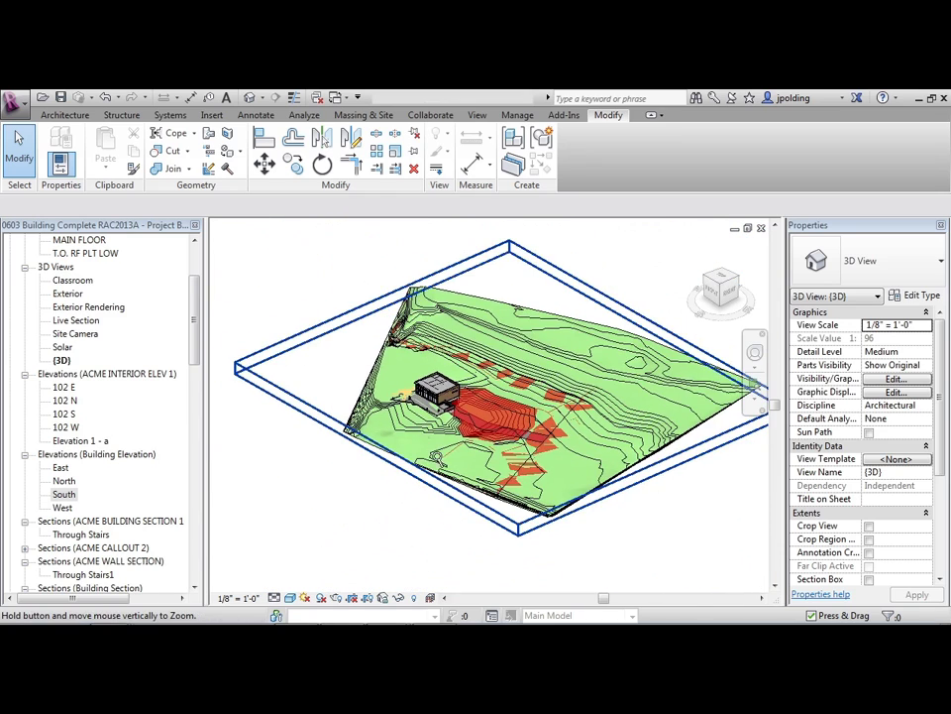
scroll(315, 316, down, 2)
scroll(456, 436, up, 1)
shift+middle_drag(452, 548, 391, 469)
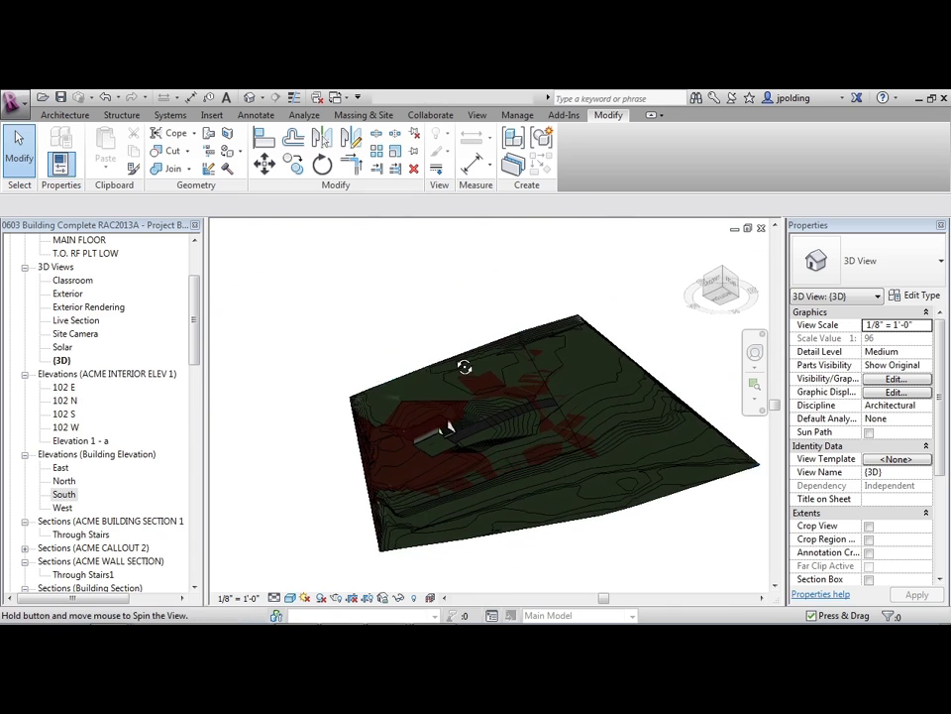
scroll(391, 468, up, 2)
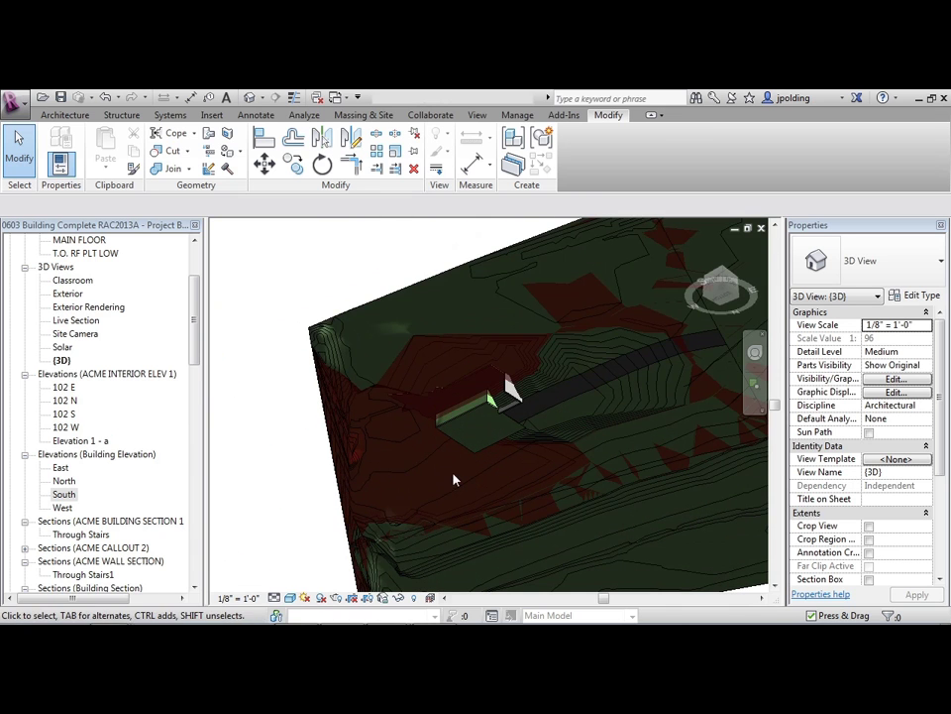
scroll(387, 354, down, 3)
shift+middle_drag(452, 378, 450, 366)
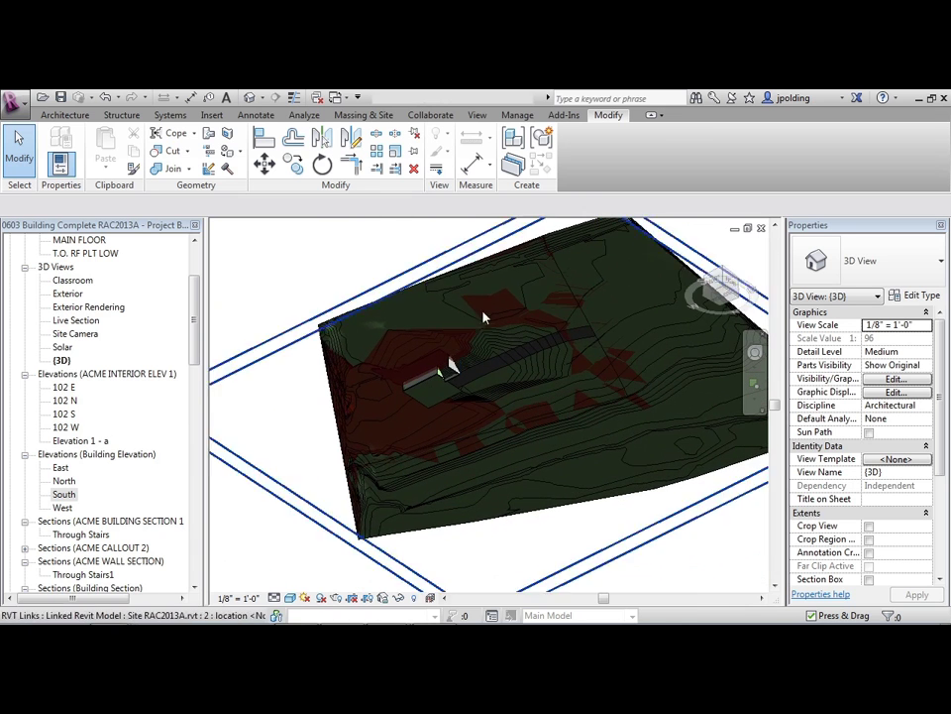
scroll(485, 314, up, 3)
mouse_move(485, 314)
shift+middle_down()
mouse_move(489, 499)
mouse_move(475, 535)
shift+middle_up()
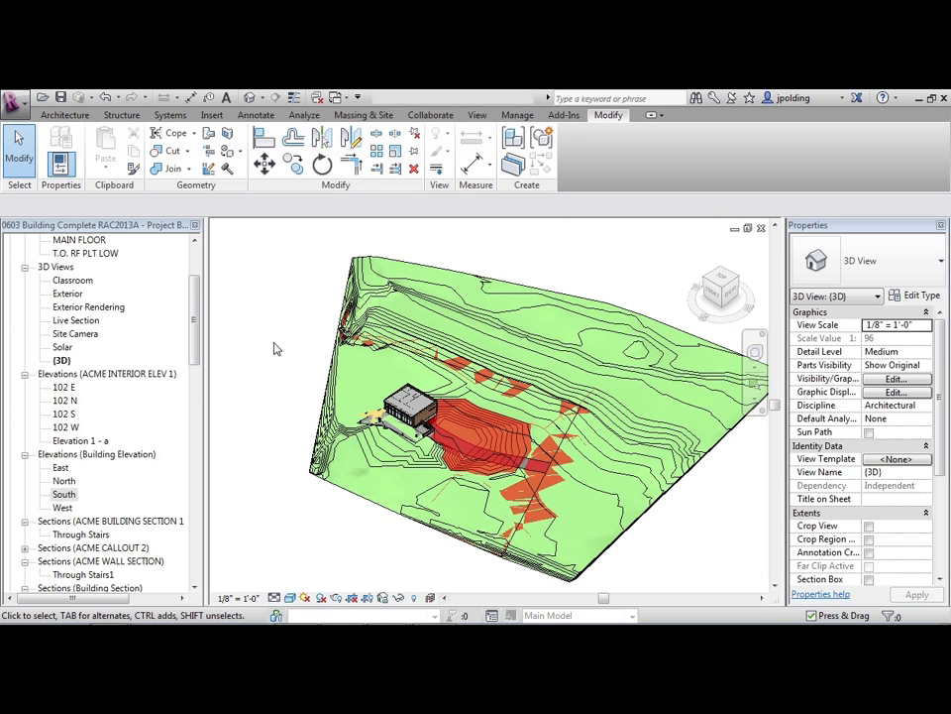
middle_drag(276, 348, 187, 314)
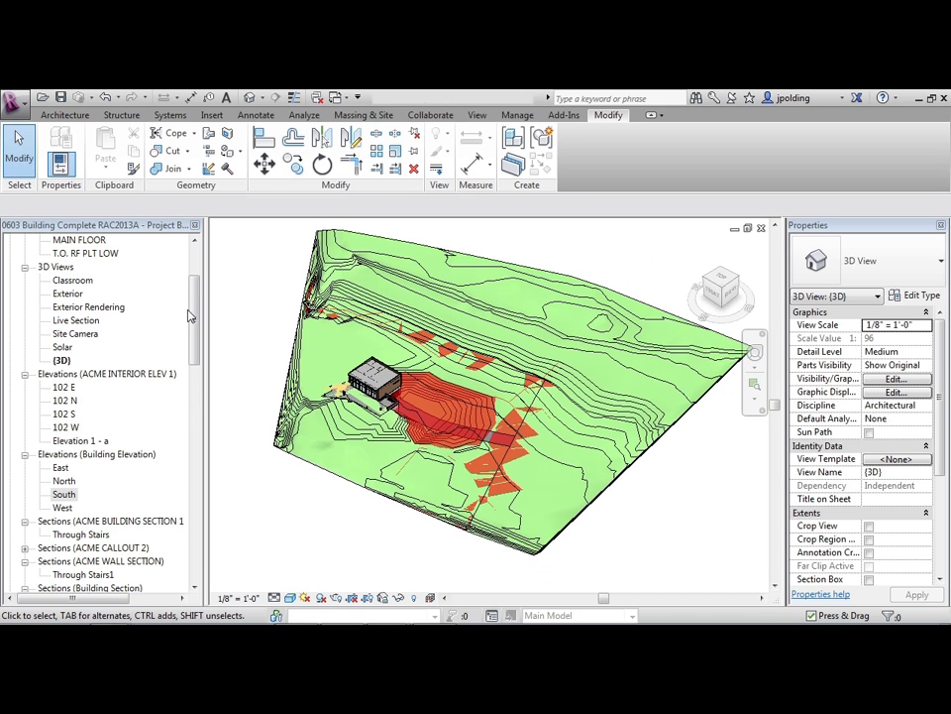
Step: Save the project as Building RAC2013A.rvt, replacing the existing file, then close it
click(62, 99)
click(12, 102)
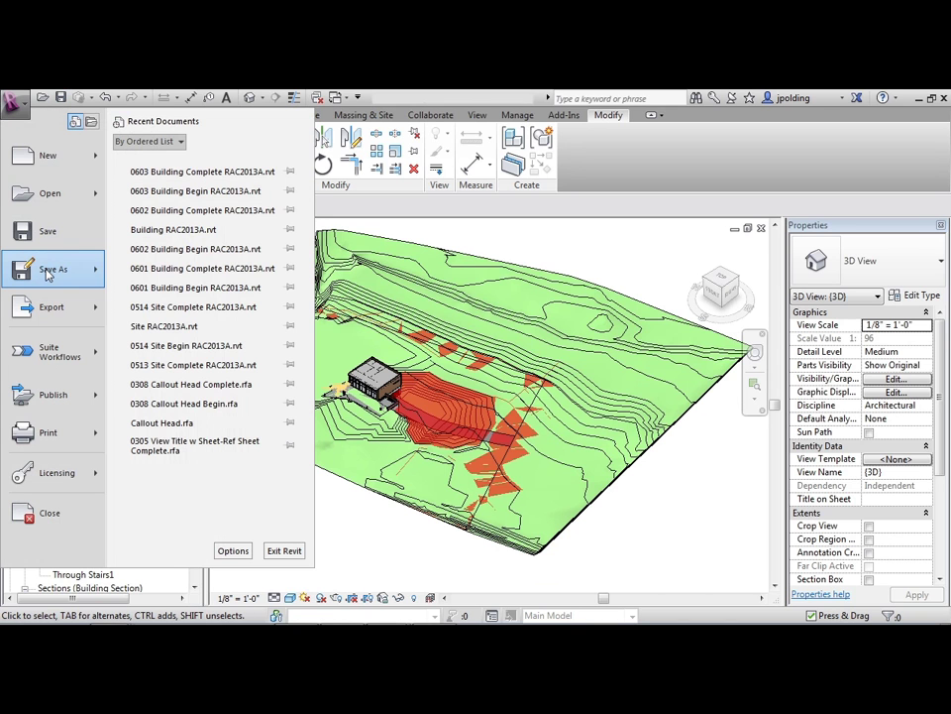
mouse_move(54, 269)
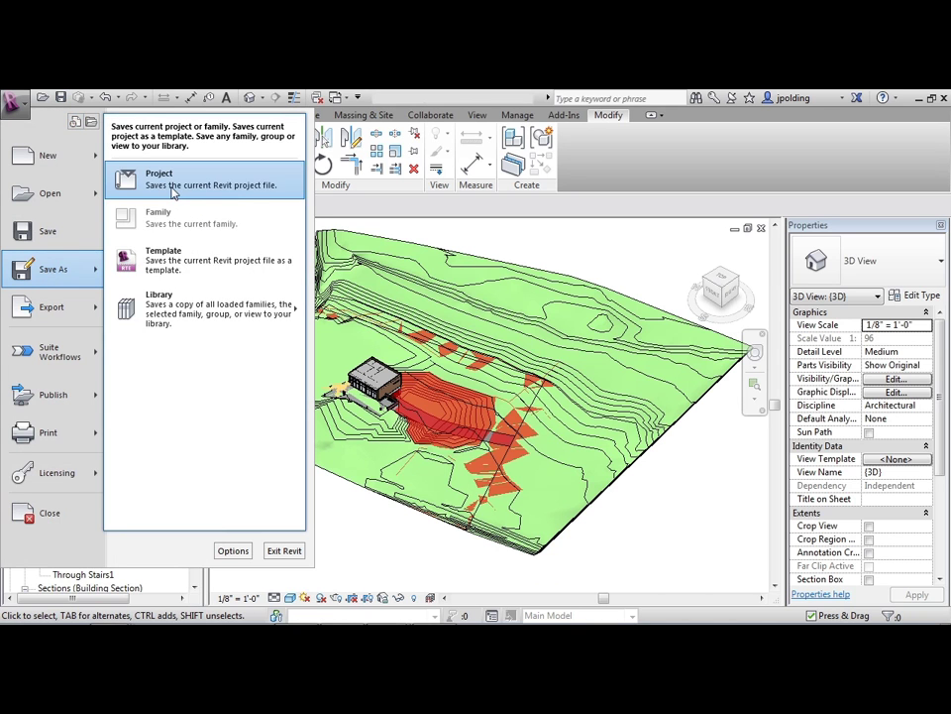
click(147, 180)
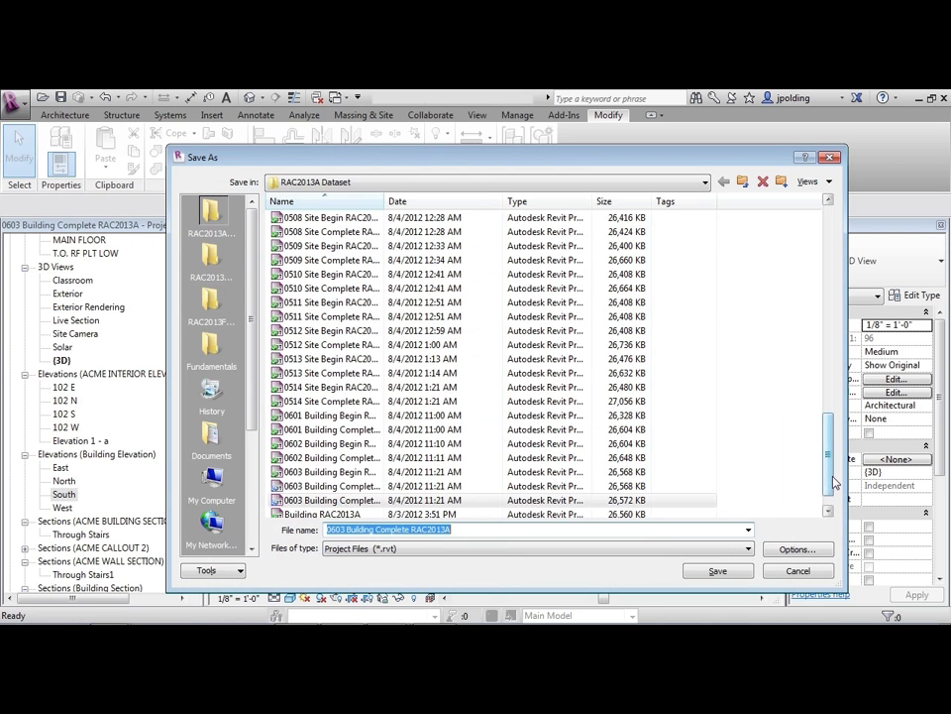
scroll(827, 479, down, 1)
click(322, 485)
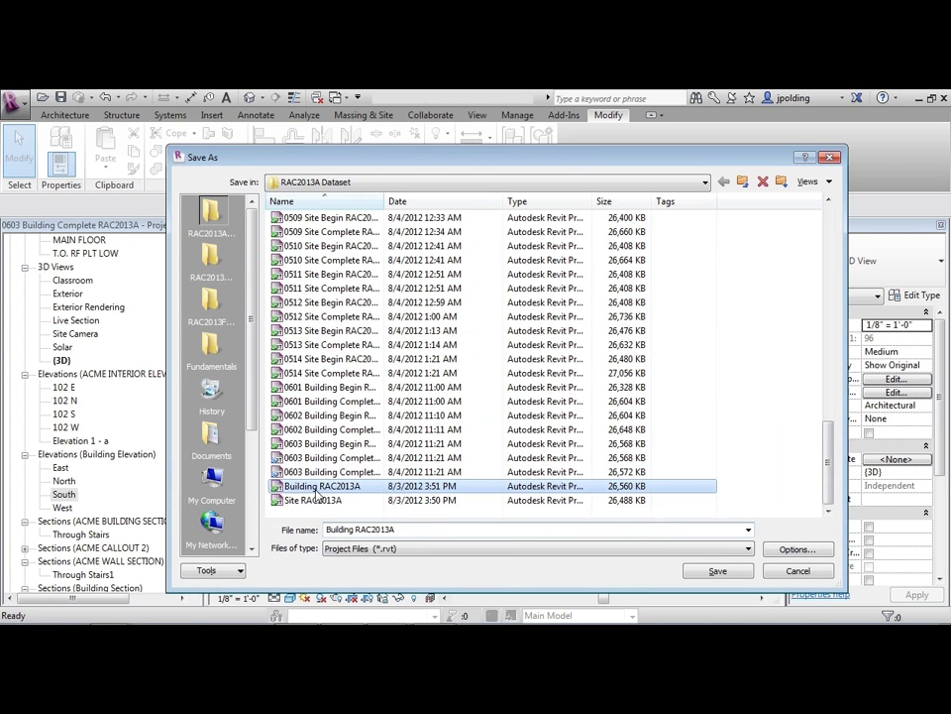
click(721, 572)
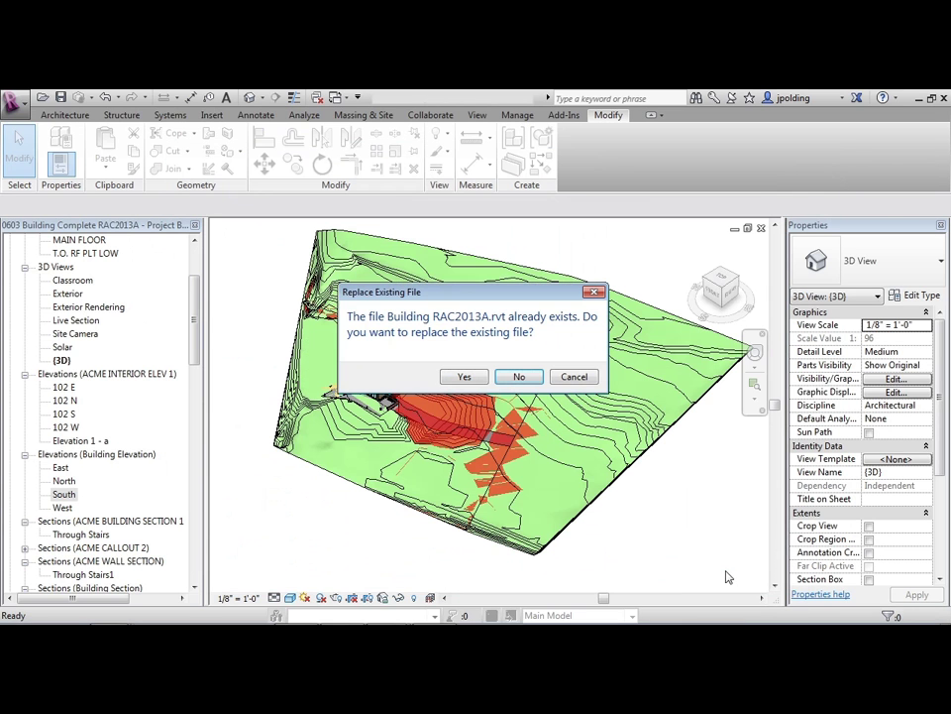
click(465, 378)
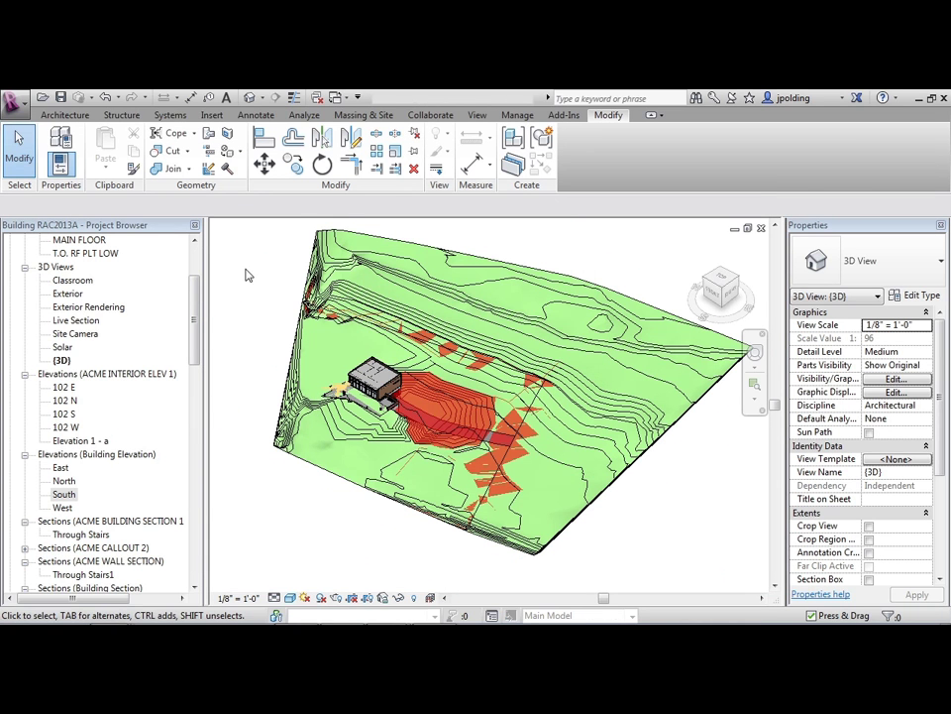
click(12, 103)
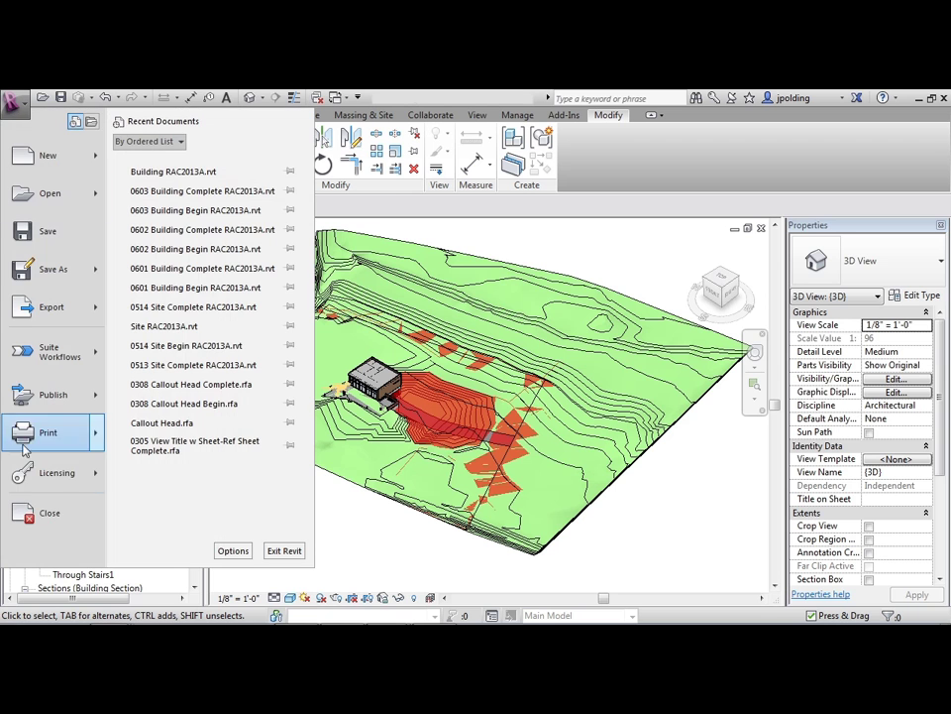
click(36, 514)
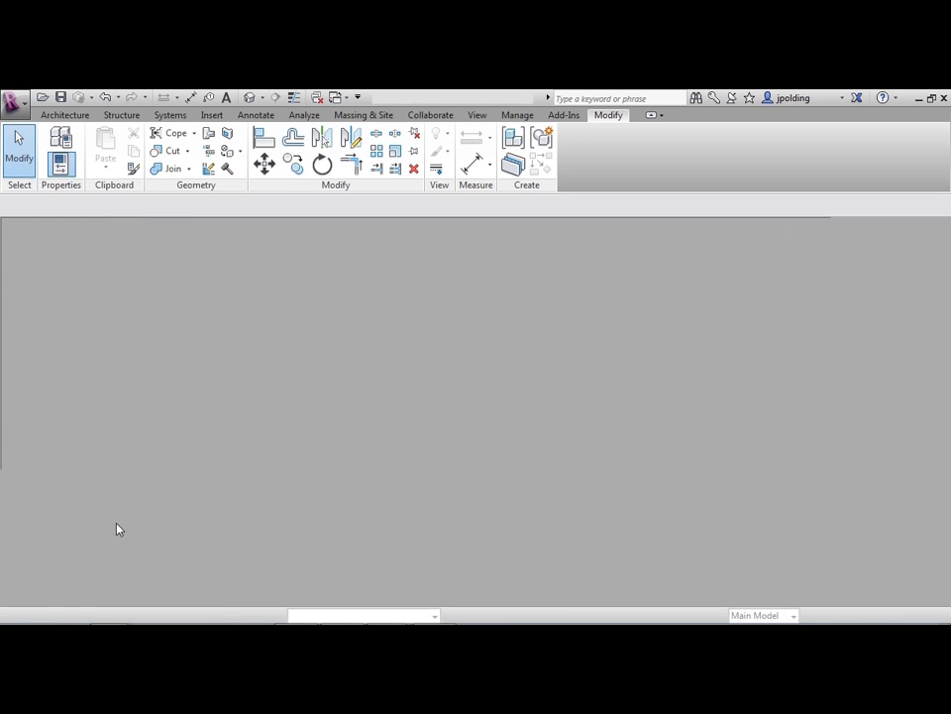